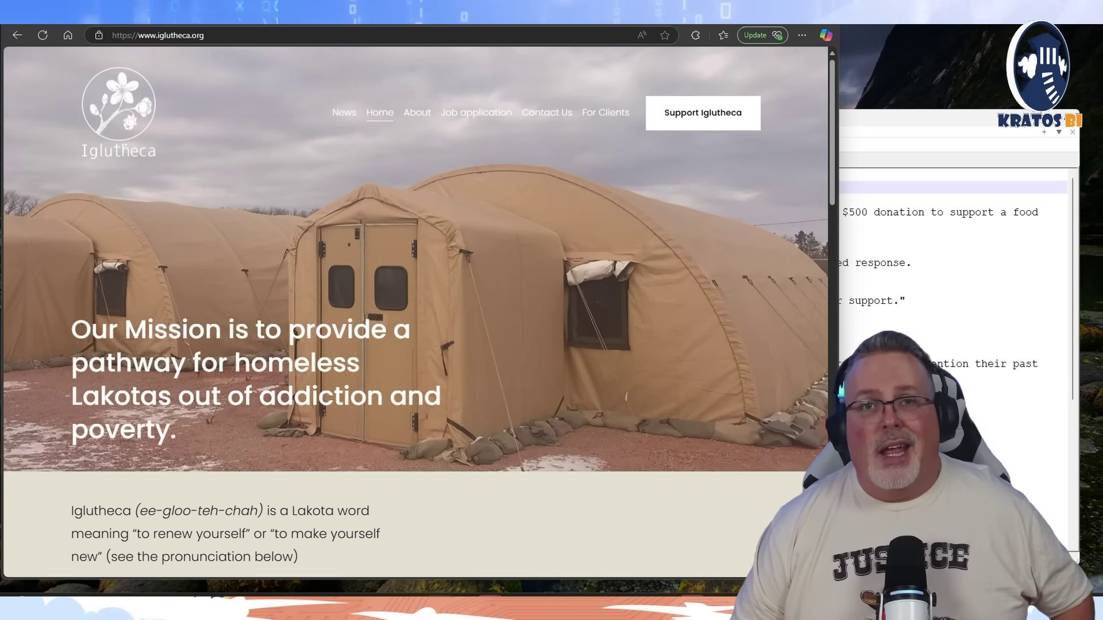
# - Look through the Iglutheca home page, from the mission statement down to the mailing list signup forms
pyautogui.scroll(-2, 249, 277)
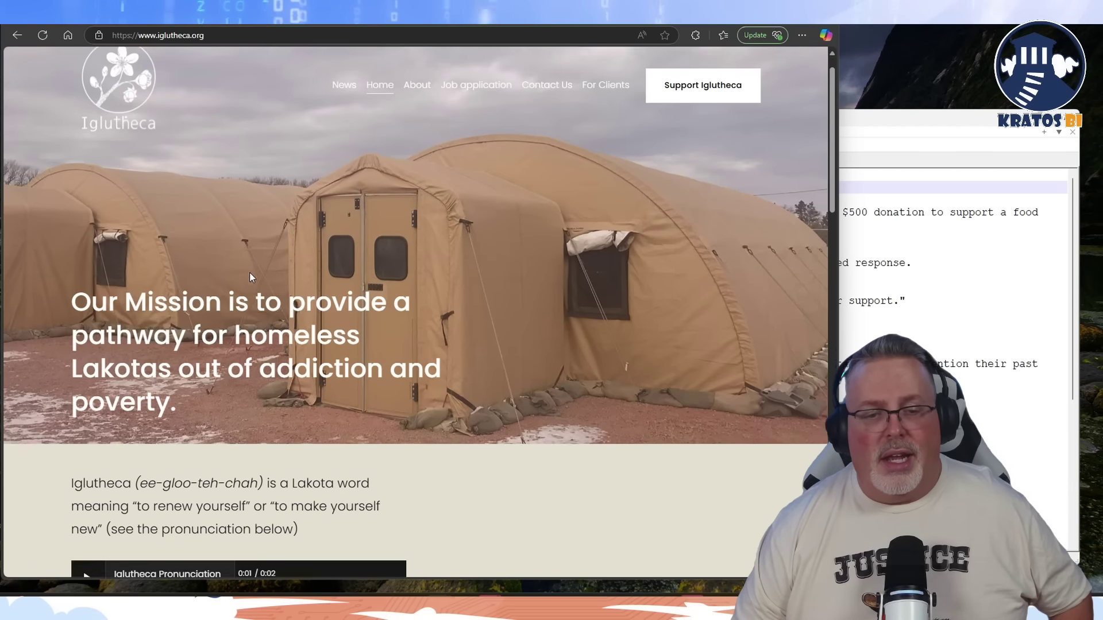
pyautogui.scroll(-2, 250, 275)
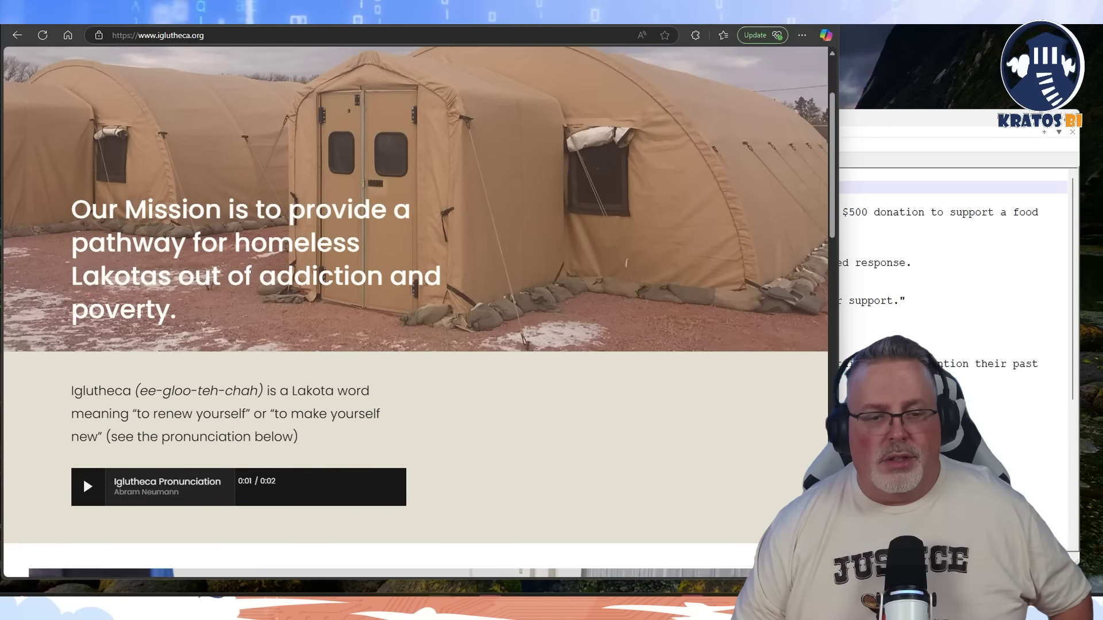
pyautogui.scroll(-1, 251, 274)
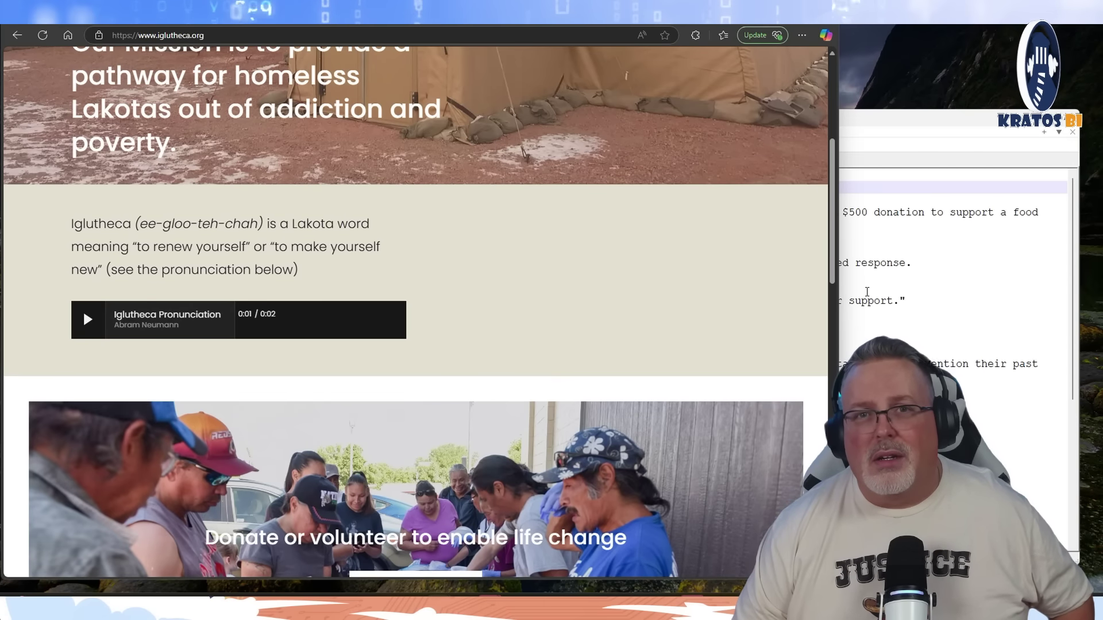
pyautogui.scroll(-4, 426, 328)
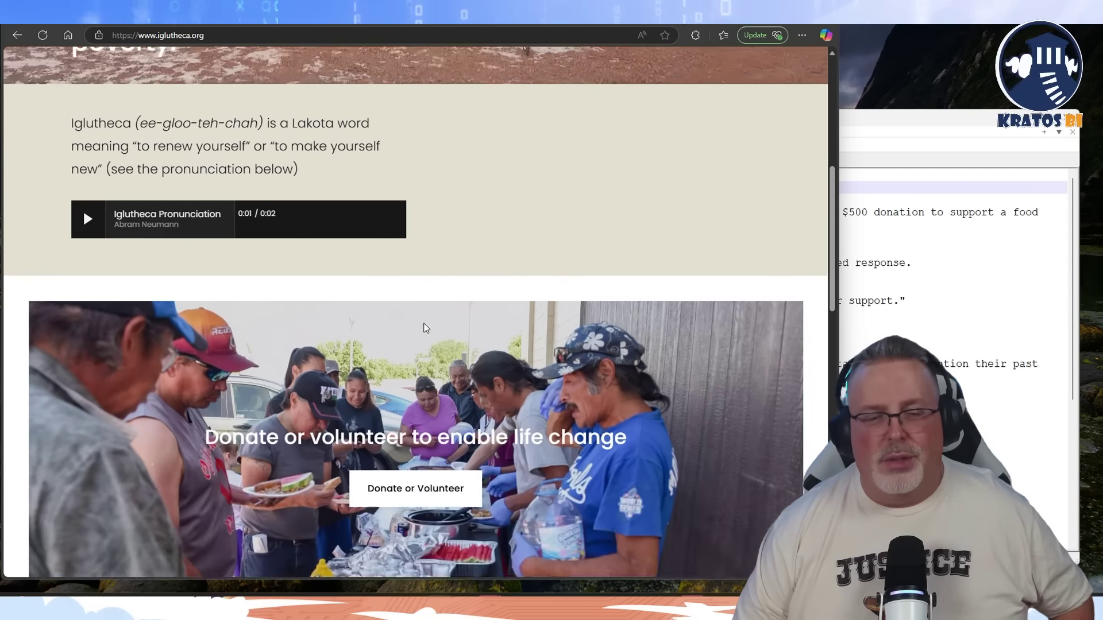
pyautogui.scroll(-3, 426, 328)
pyautogui.scroll(-4, 426, 328)
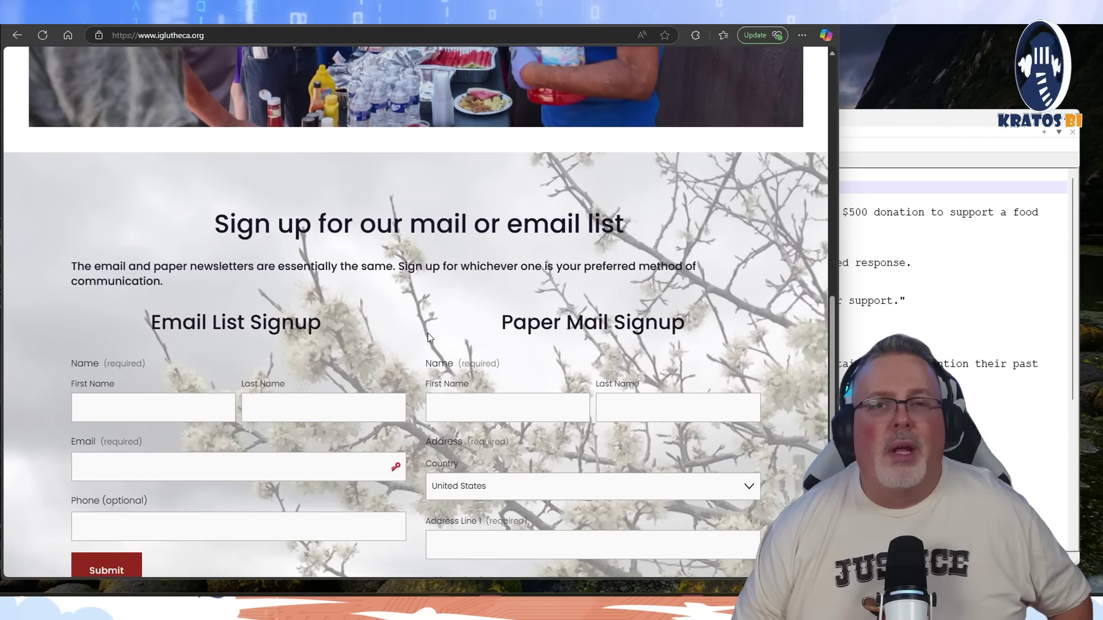
pyautogui.scroll(10, 437, 343)
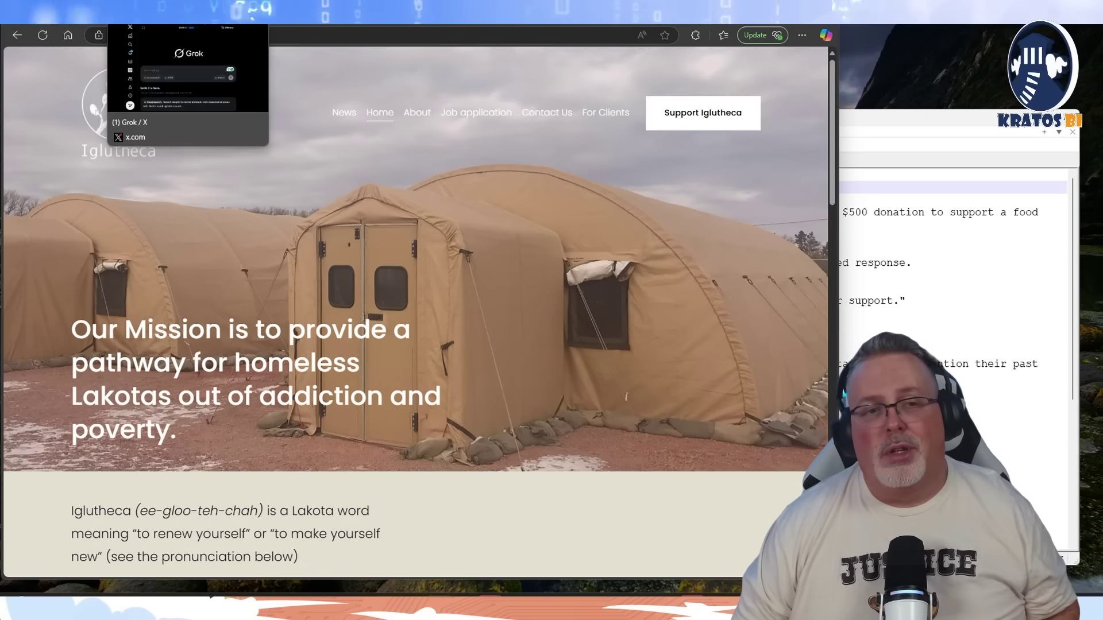
# - Open Grok in the browser and bring up the Charitable Letter Writing AI Prompts notes in Notepad++ at Steps 1 and 2
pyautogui.click(215, 20)
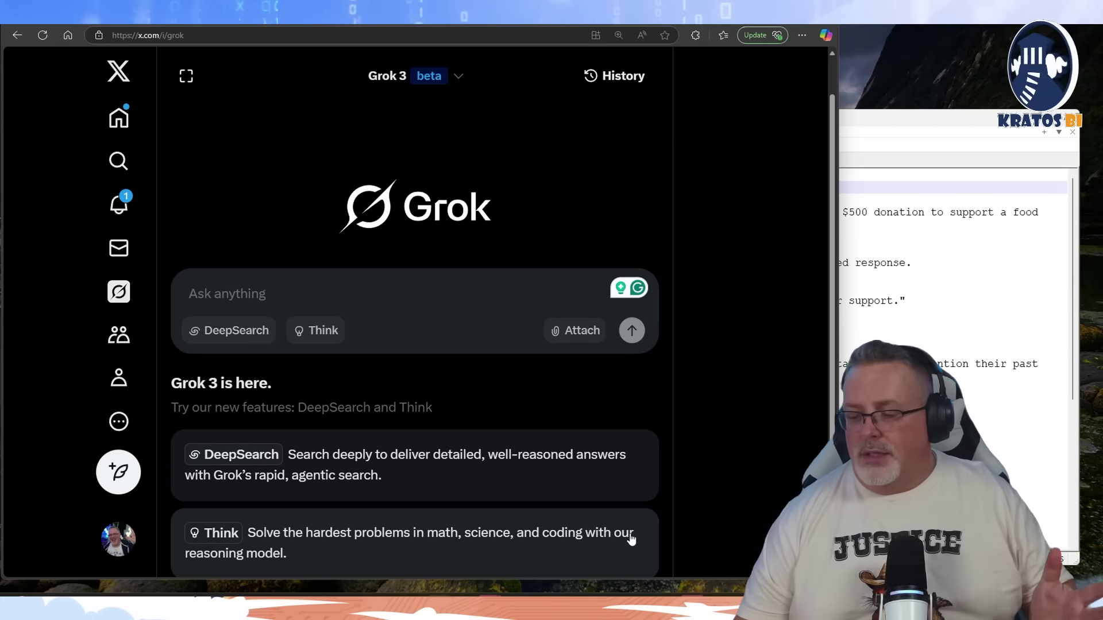
pyautogui.click(326, 291)
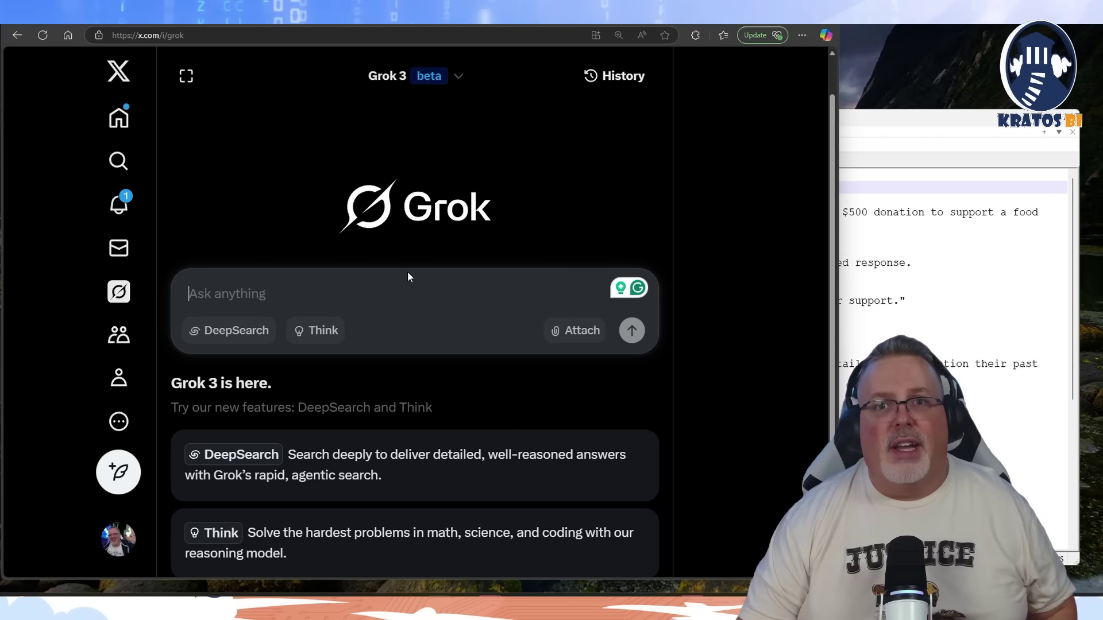
pyautogui.click(1038, 320)
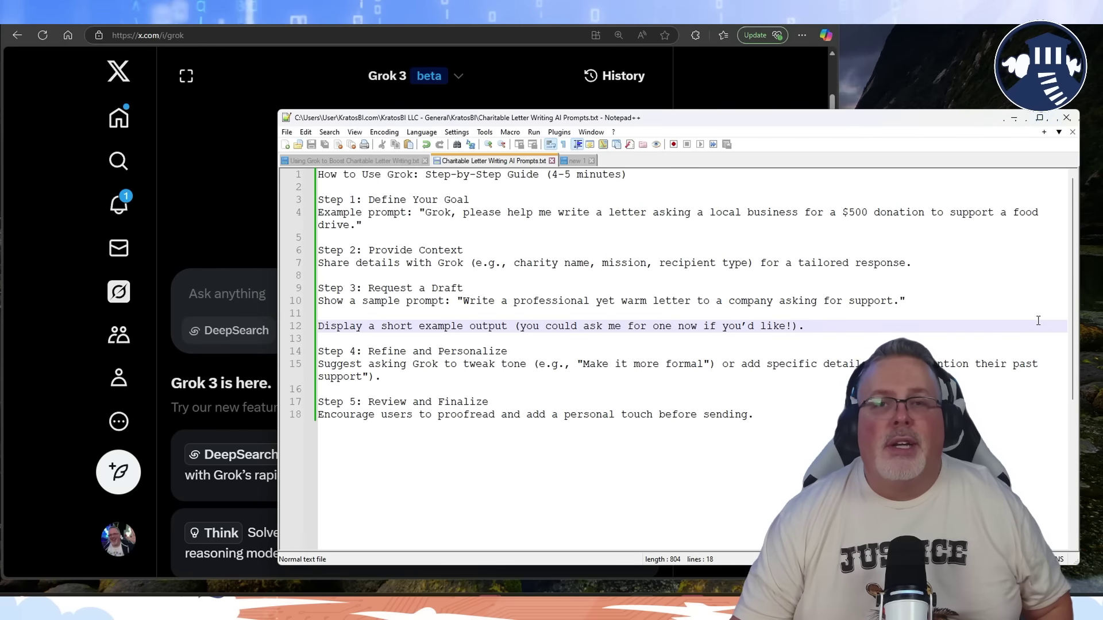
pyautogui.click(462, 228)
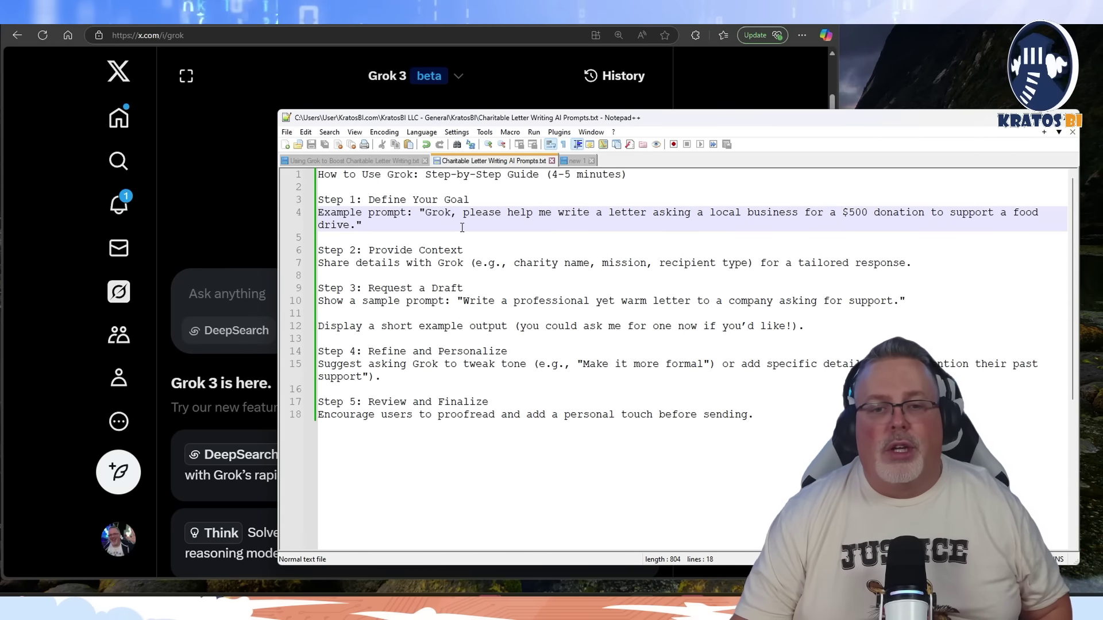
pyautogui.moveTo(372, 197); pyautogui.dragTo(477, 200)
pyautogui.click(499, 251)
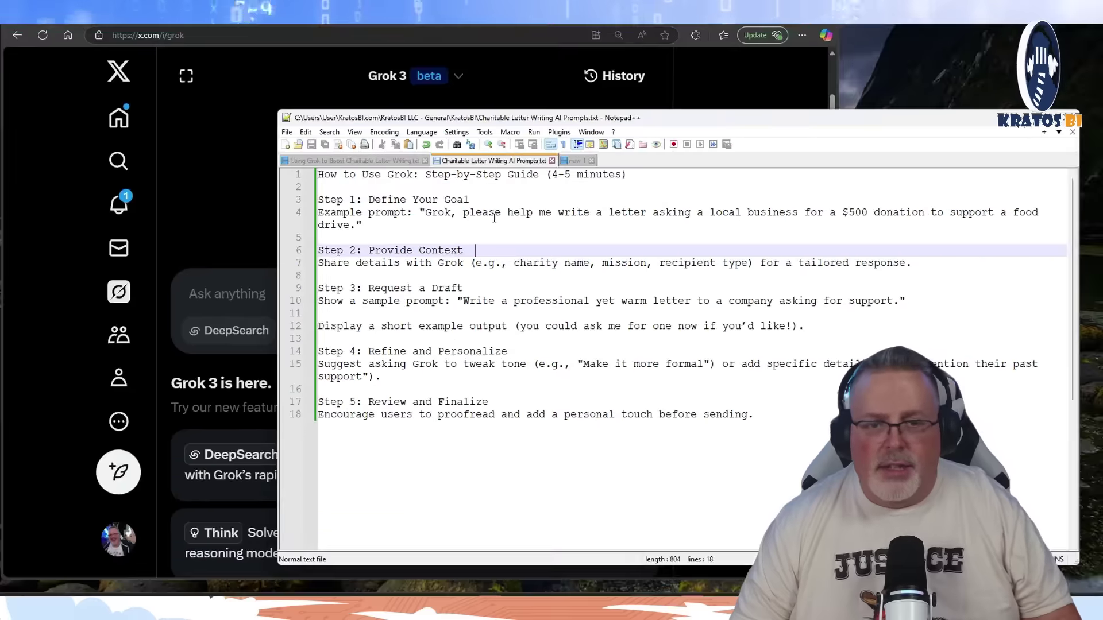
# - Copy the Step 1 example prompt about a $500 food drive donation letter from the notes into Grok and submit it
pyautogui.click(423, 212)
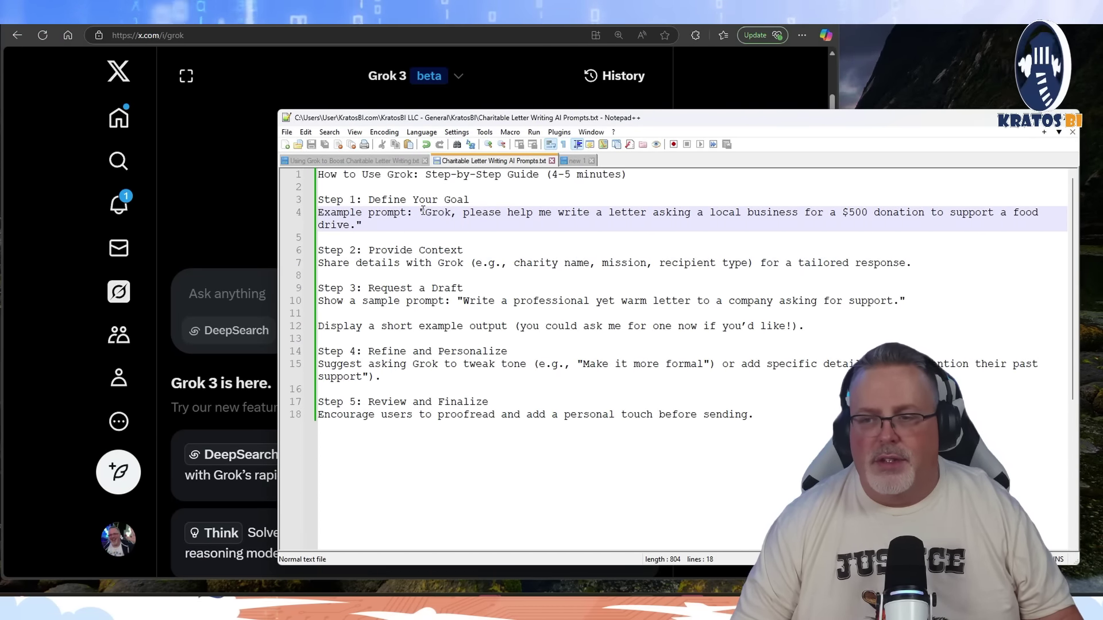
pyautogui.moveTo(422, 212); pyautogui.dragTo(365, 229)
pyautogui.hotkey('ctrl', 'c')
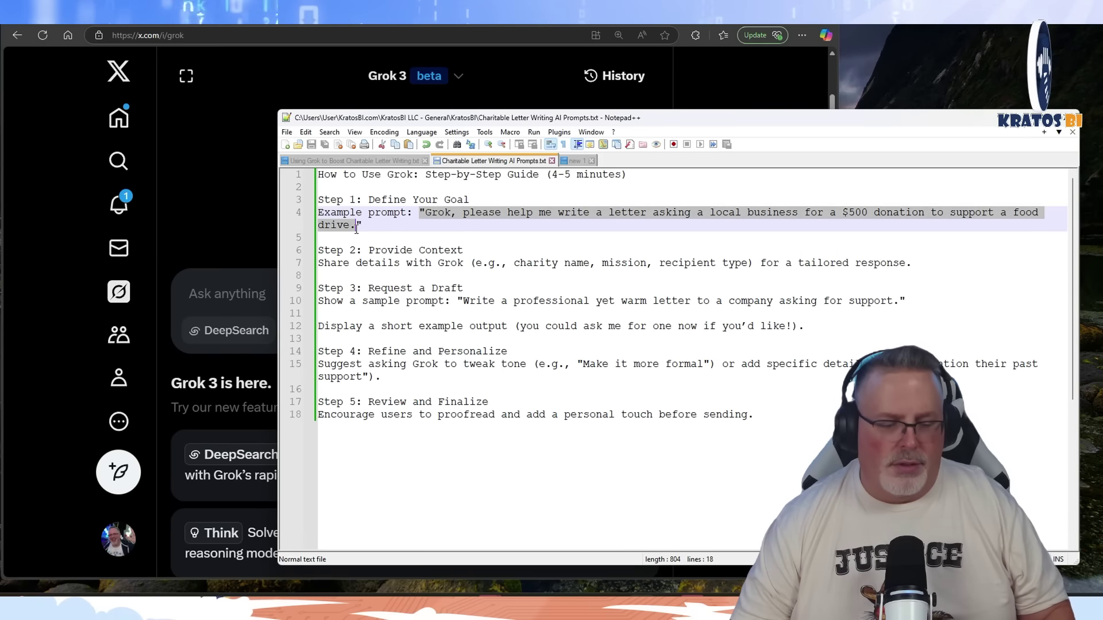
pyautogui.click(229, 289)
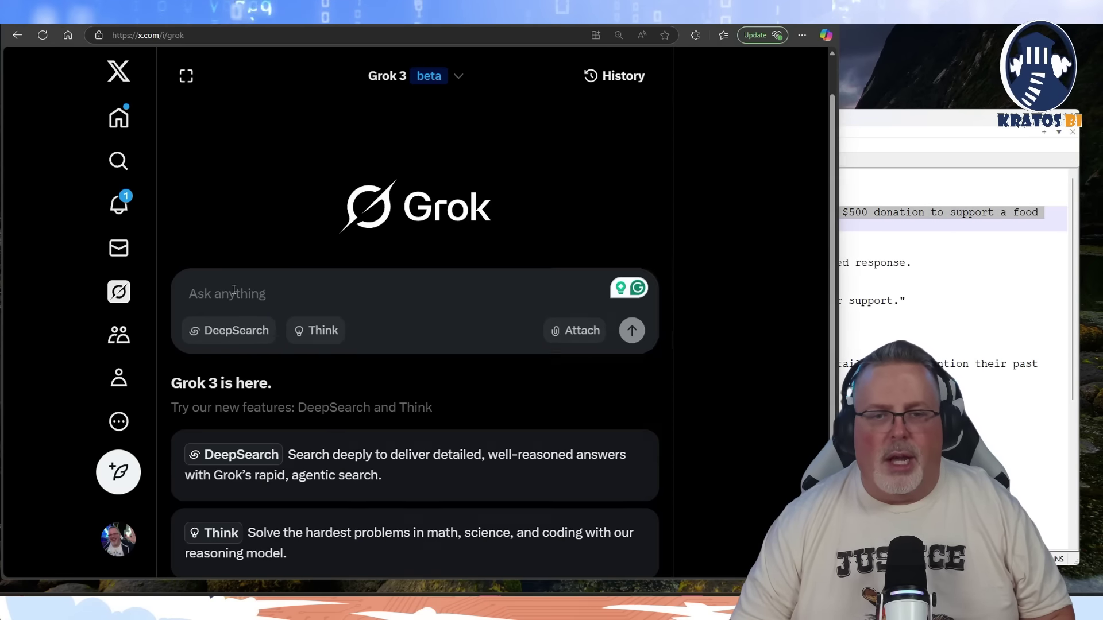
pyautogui.hotkey('ctrl', 'v')
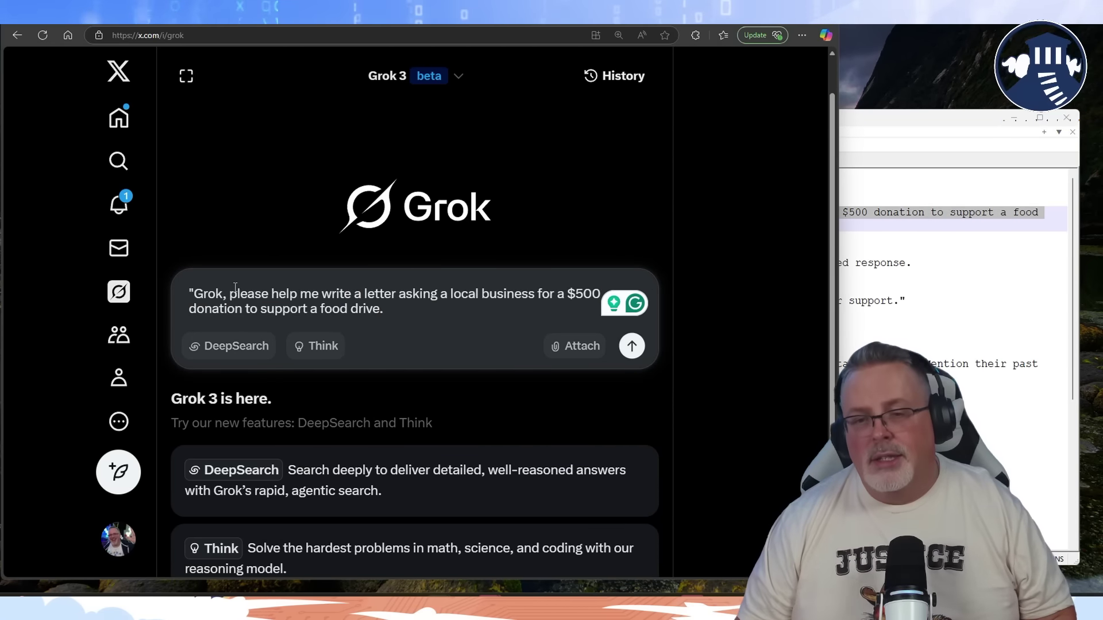
pyautogui.press('Return')
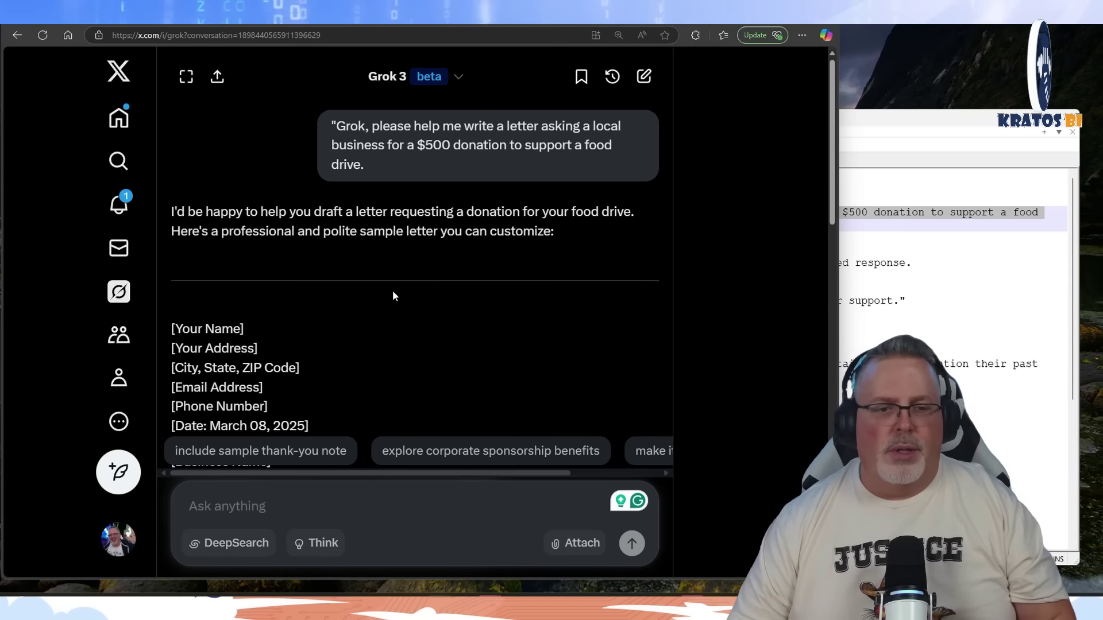
# - Read through Grok's drafted donation letter, examining its placeholders, the $500 request and the closing
pyautogui.scroll(-3, 392, 295)
pyautogui.scroll(-1, 390, 298)
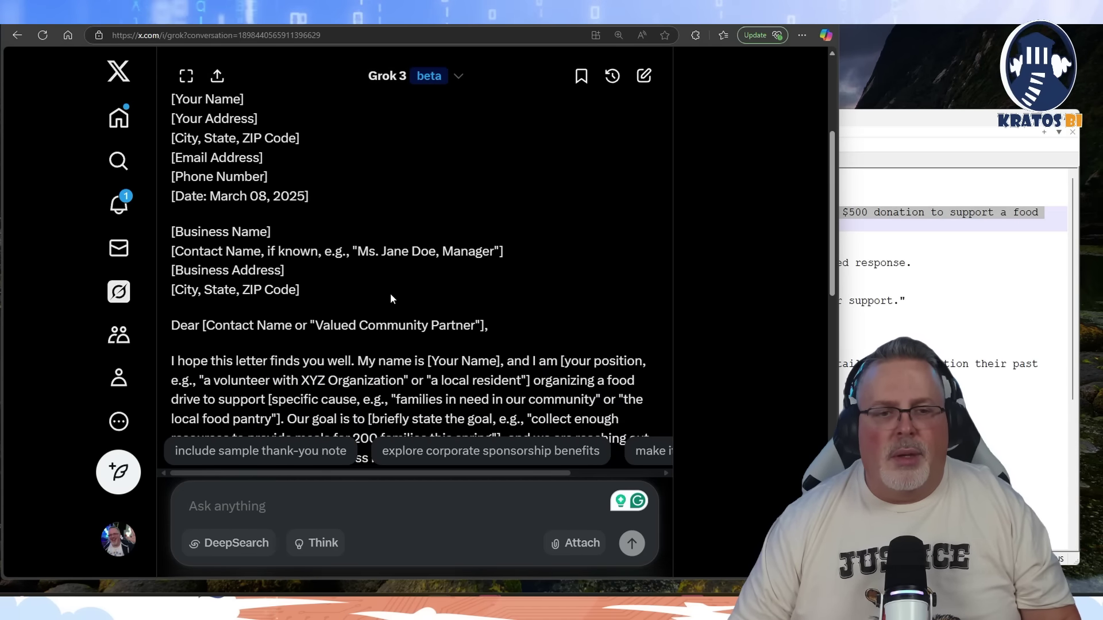
pyautogui.scroll(-2, 391, 298)
pyautogui.scroll(-1, 391, 298)
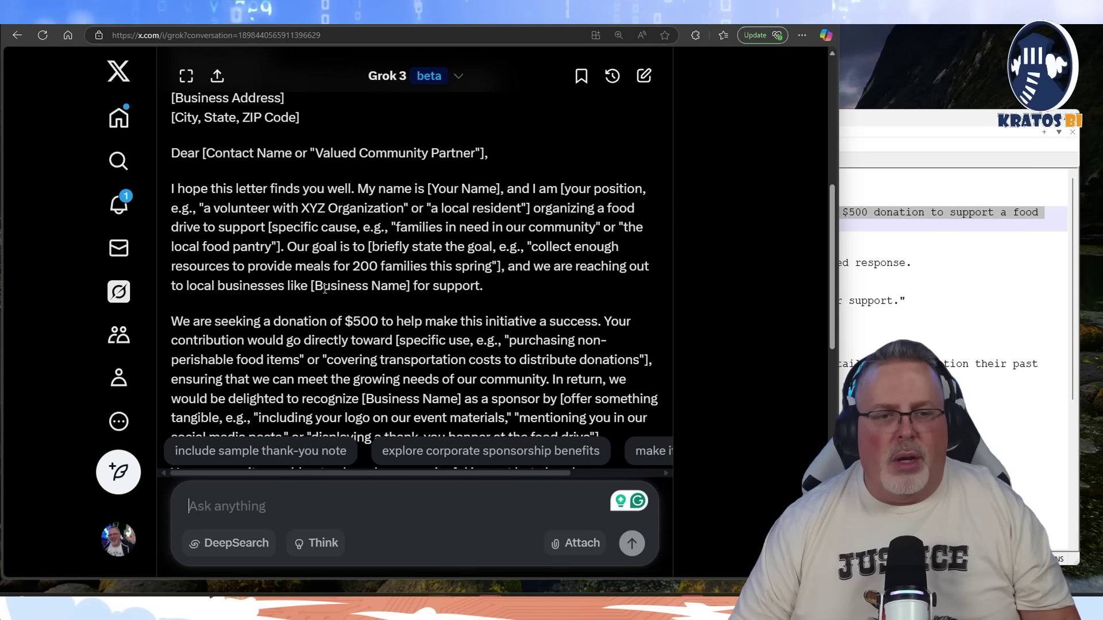
pyautogui.scroll(-1, 325, 289)
pyautogui.scroll(1, 306, 236)
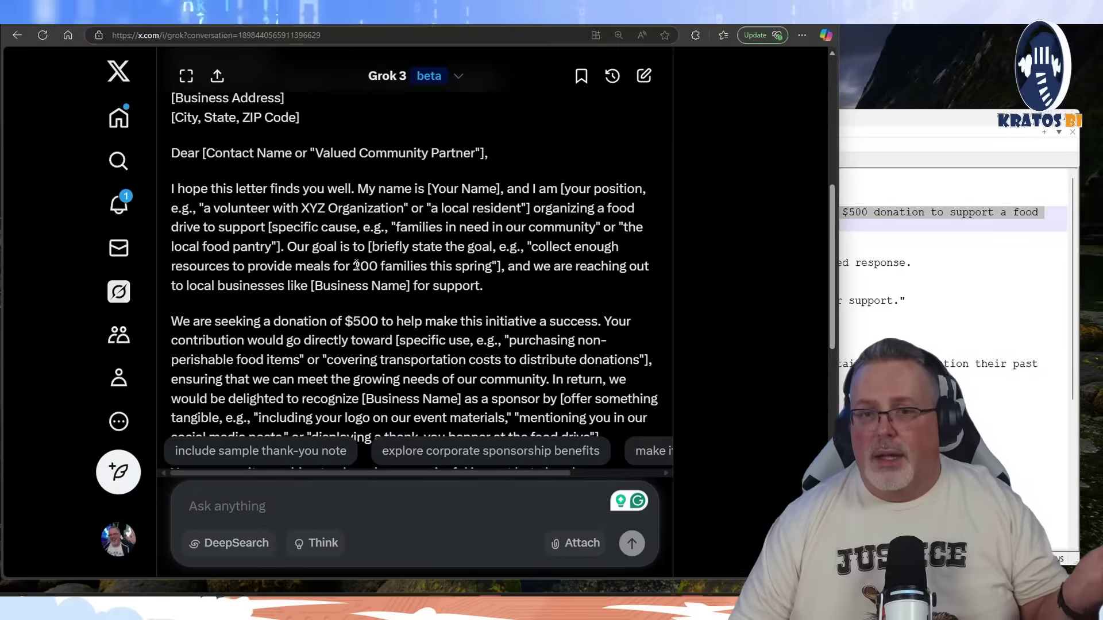
pyautogui.scroll(-4, 356, 267)
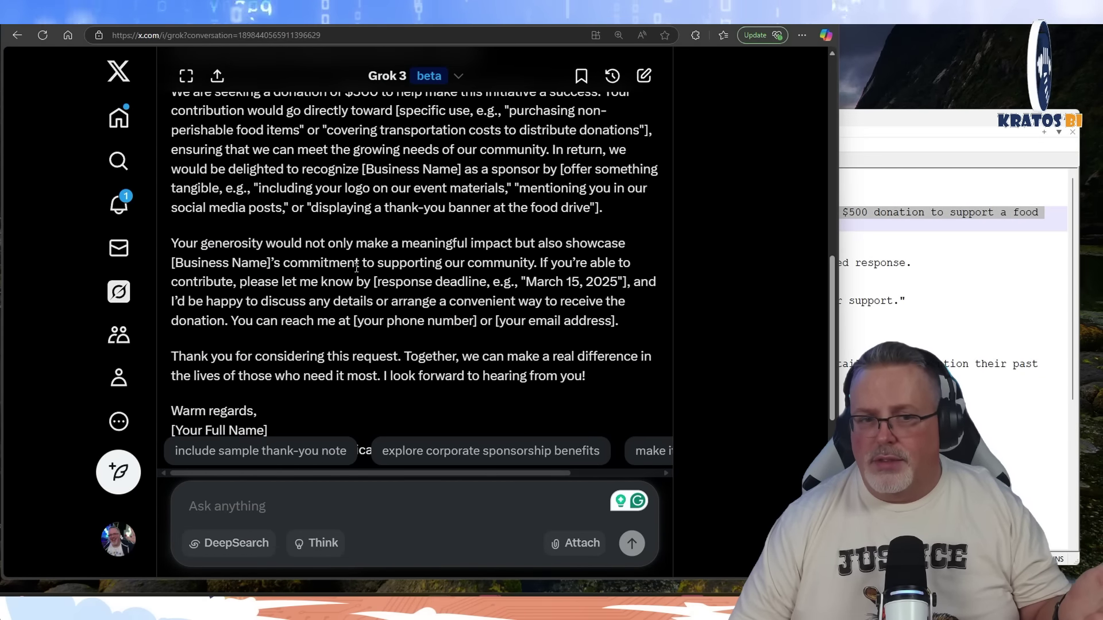
pyautogui.scroll(4, 356, 267)
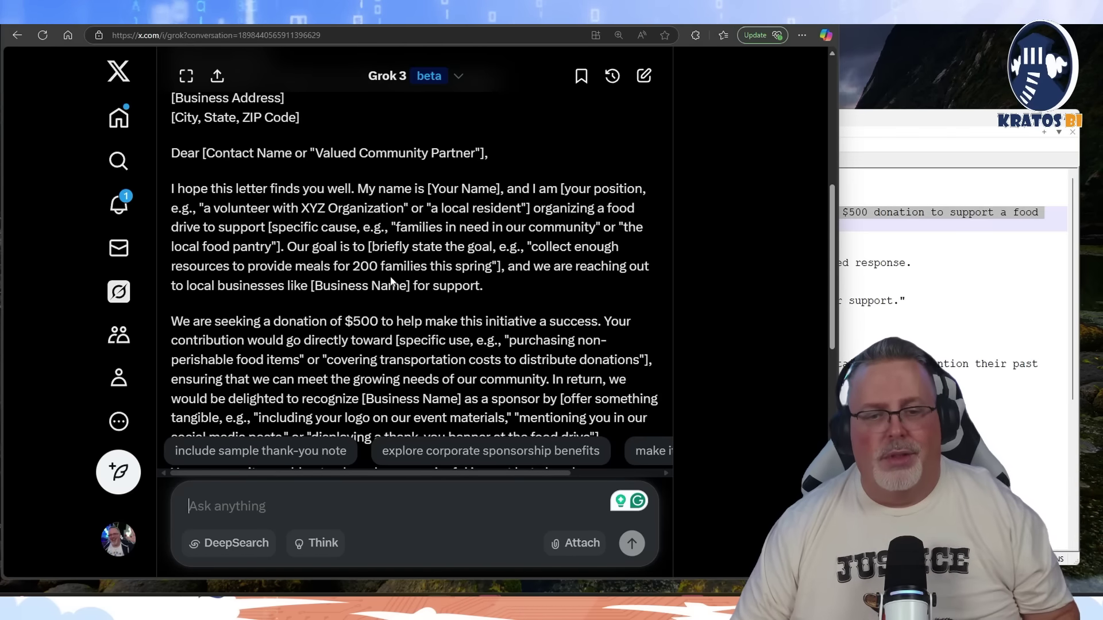
# - Review the Step 2 Provide Context instructions in the Notepad++ prompt notes
pyautogui.click(927, 241)
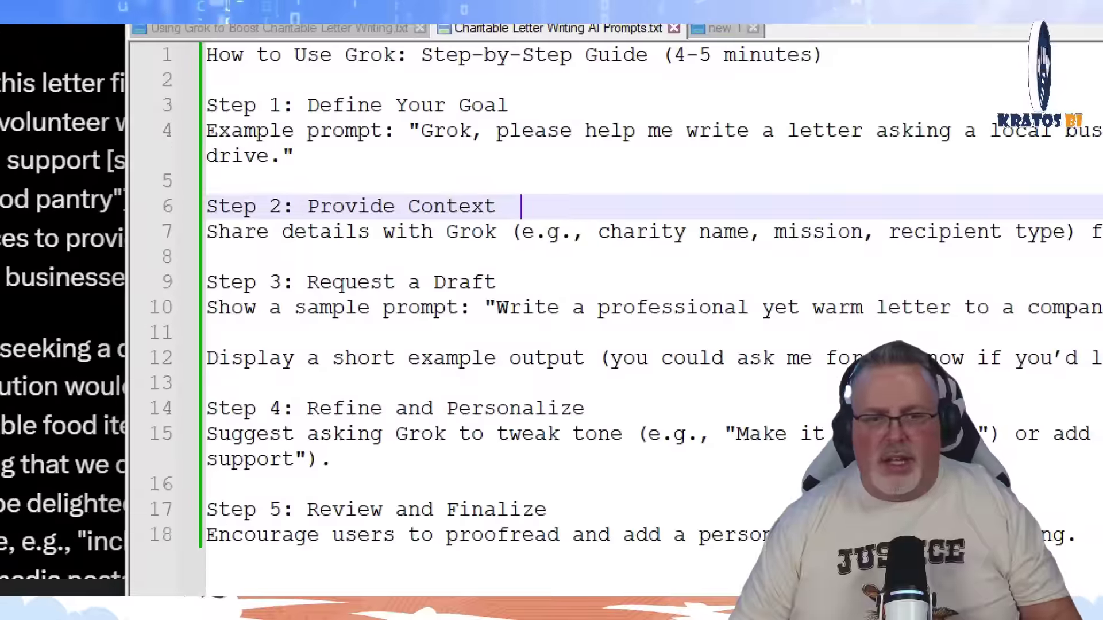
pyautogui.click(431, 298)
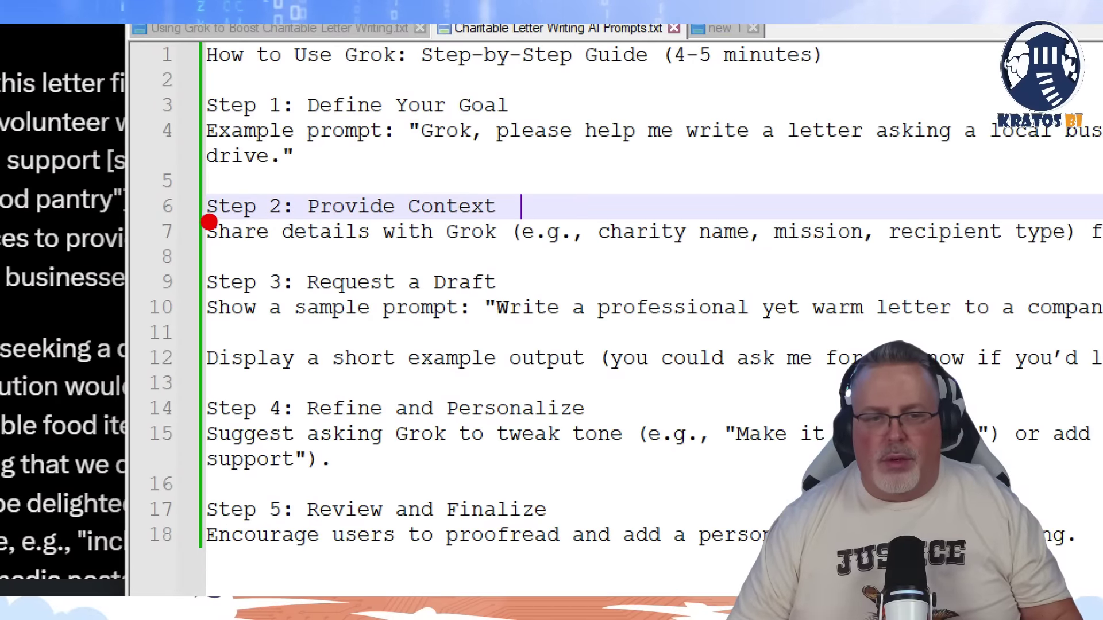
pyautogui.moveTo(300, 246); pyautogui.dragTo(555, 290)
pyautogui.moveTo(655, 282)
pyautogui.mouseDown()
pyautogui.moveTo(656, 263)
pyautogui.moveTo(1006, 264)
pyautogui.mouseUp()
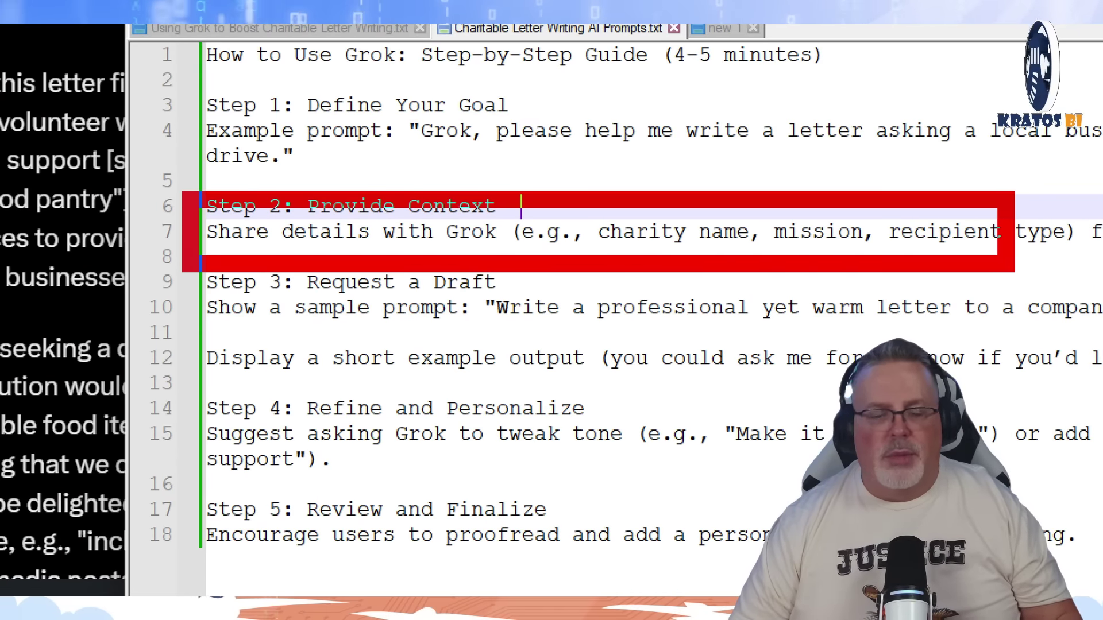
pyautogui.press('Escape')
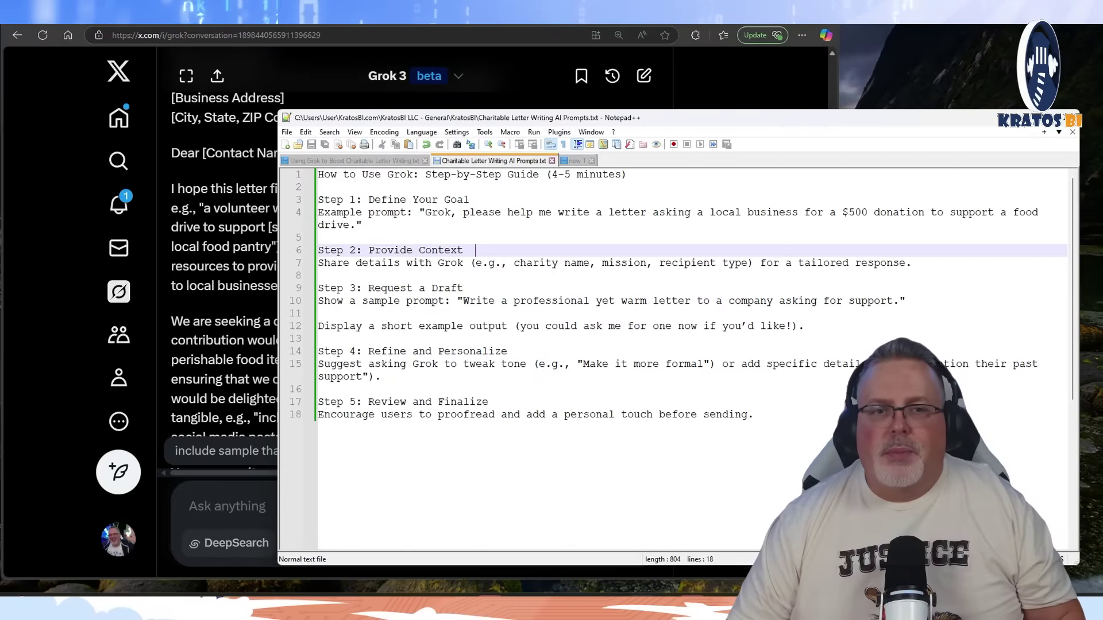
# - Switch to the Iglutheca website in the browser, expand Our Mission on the About page and copy its full text
pyautogui.click(351, 14)
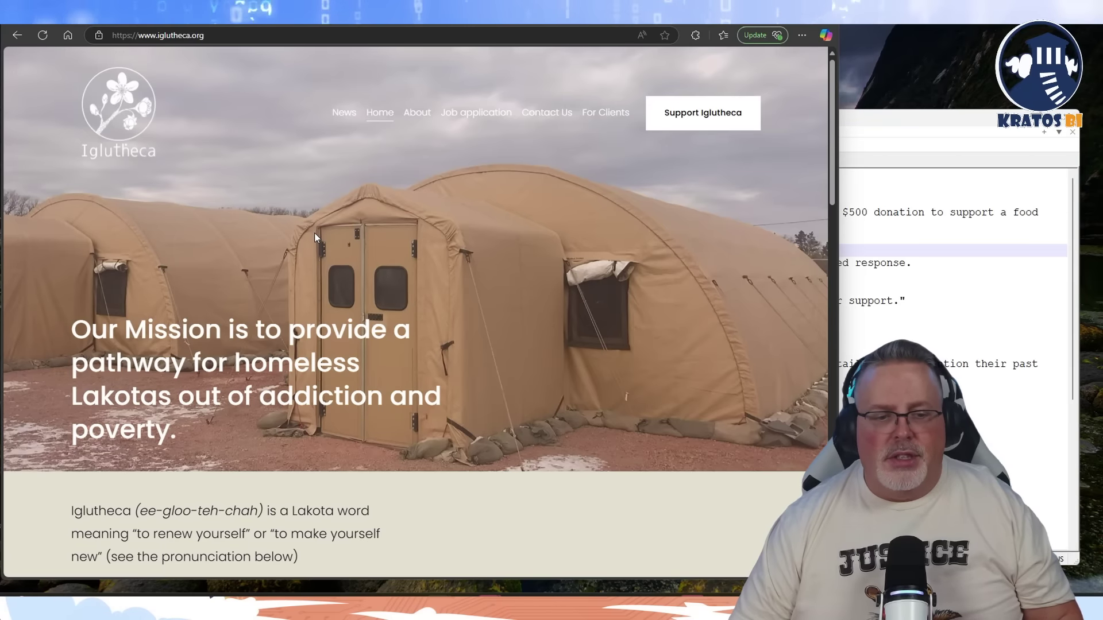
pyautogui.scroll(-5, 315, 233)
pyautogui.scroll(5, 339, 216)
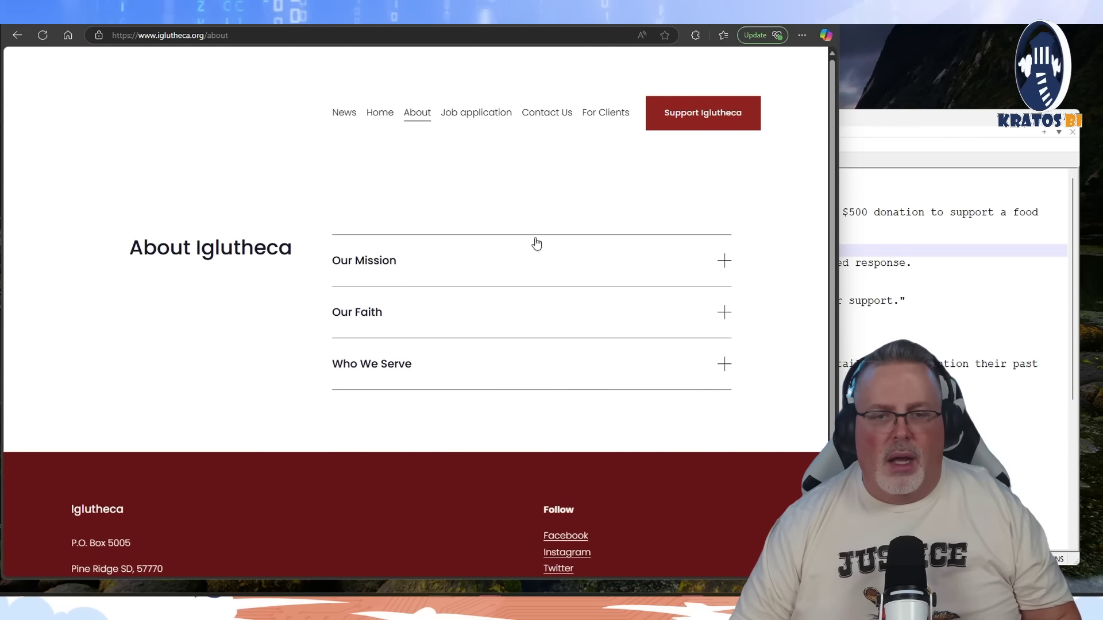
pyautogui.click(725, 262)
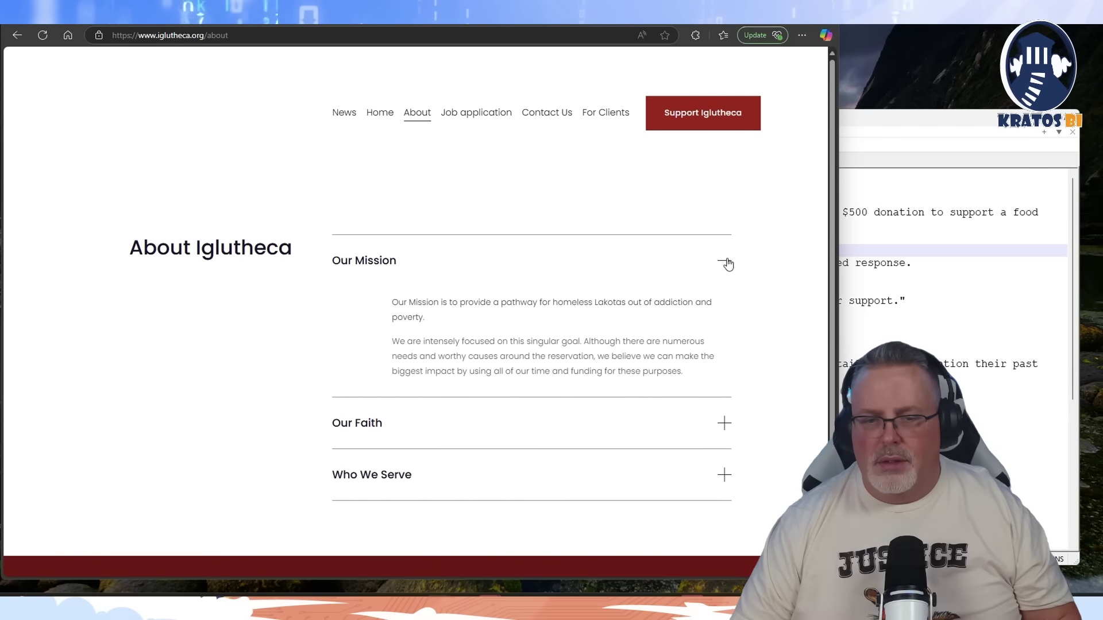
pyautogui.moveTo(391, 302); pyautogui.dragTo(696, 374)
pyautogui.hotkey('ctrl', 'c')
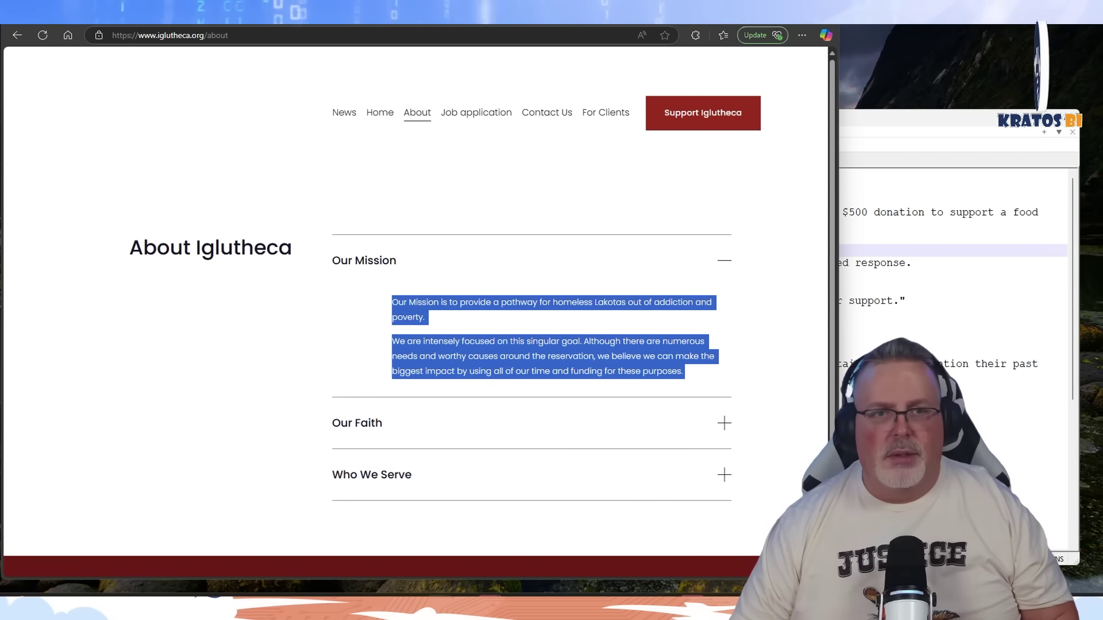
# - Enter "This is for the Iglutheca organization." as a follow-up prompt in Grok and paste the copied mission text after it
pyautogui.hotkey('ctrl', 'Tab')
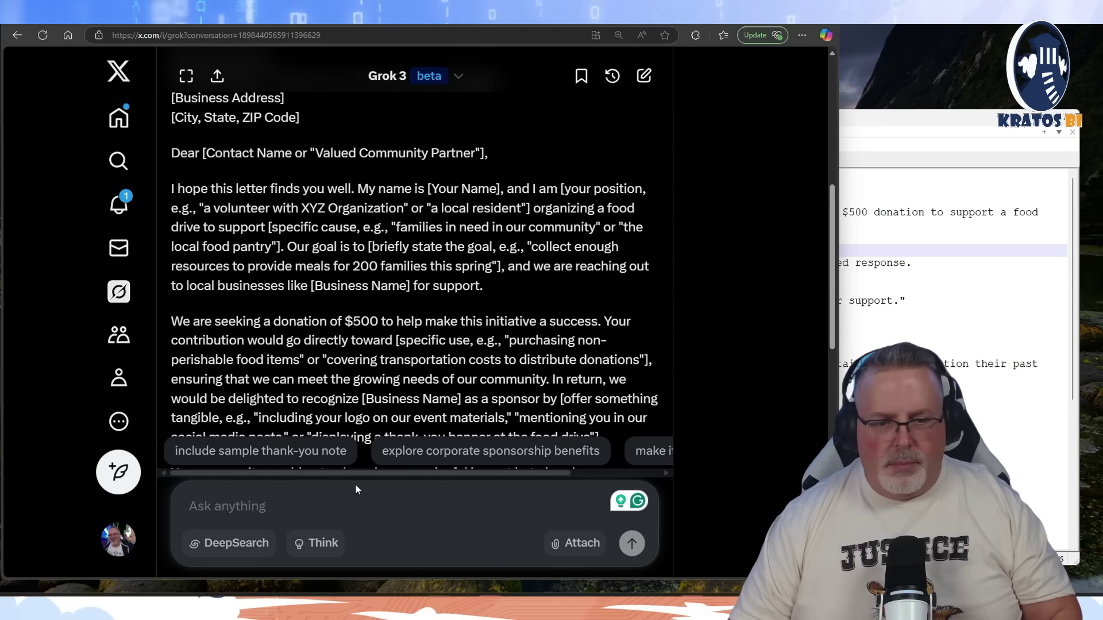
pyautogui.write('Th')
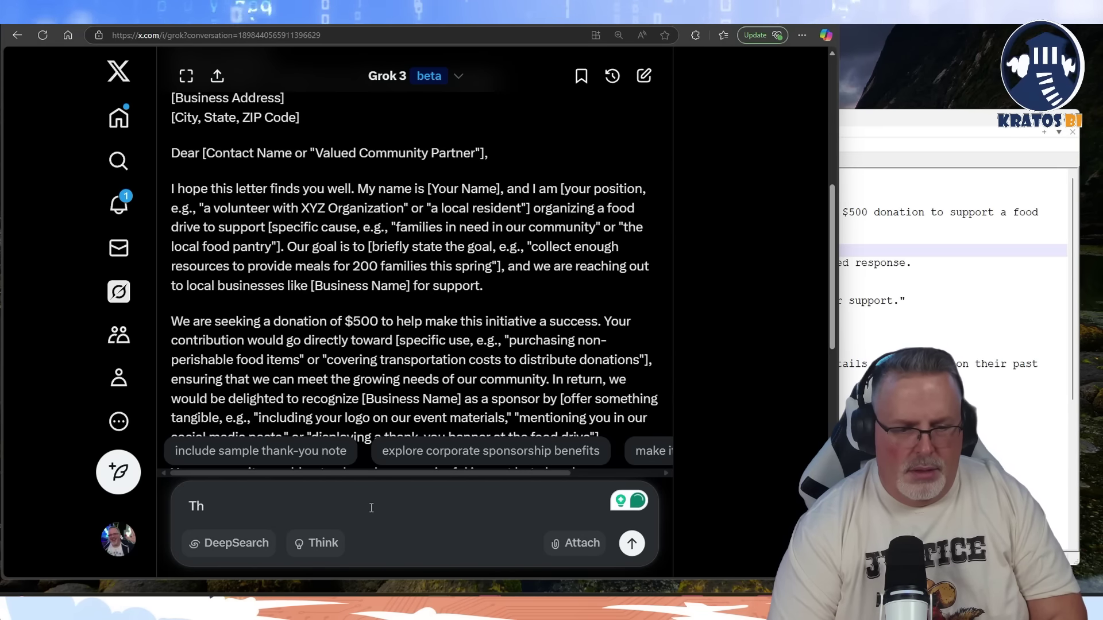
pyautogui.write('jis is')
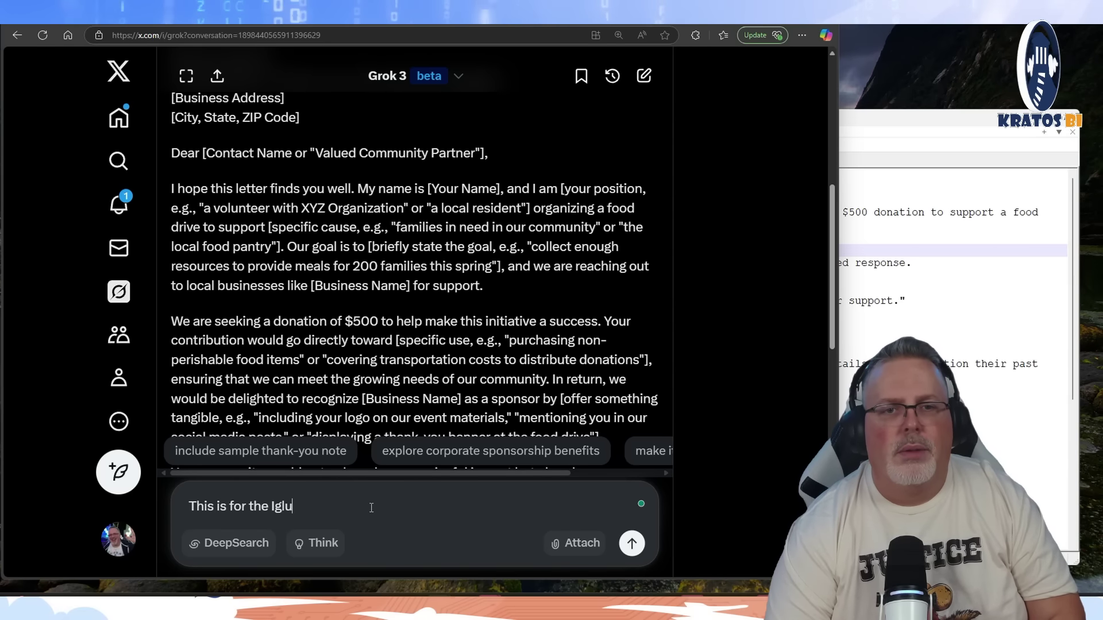
pyautogui.write('for the Iglutheca')
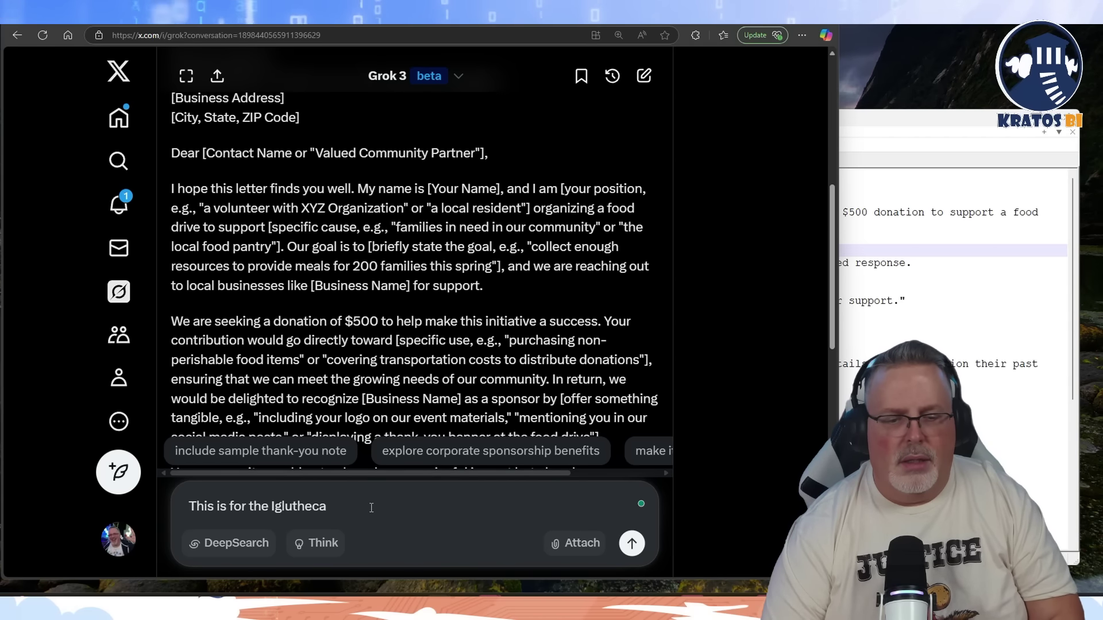
pyautogui.write(' organ')
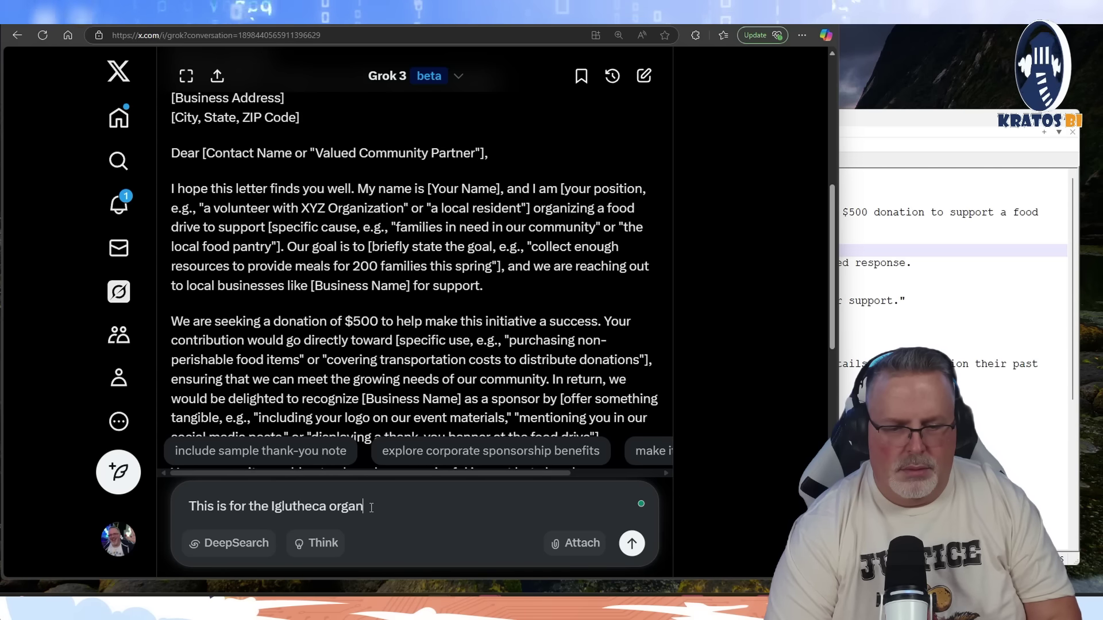
pyautogui.write('ization.')
pyautogui.hotkey('ctrl', 'v')
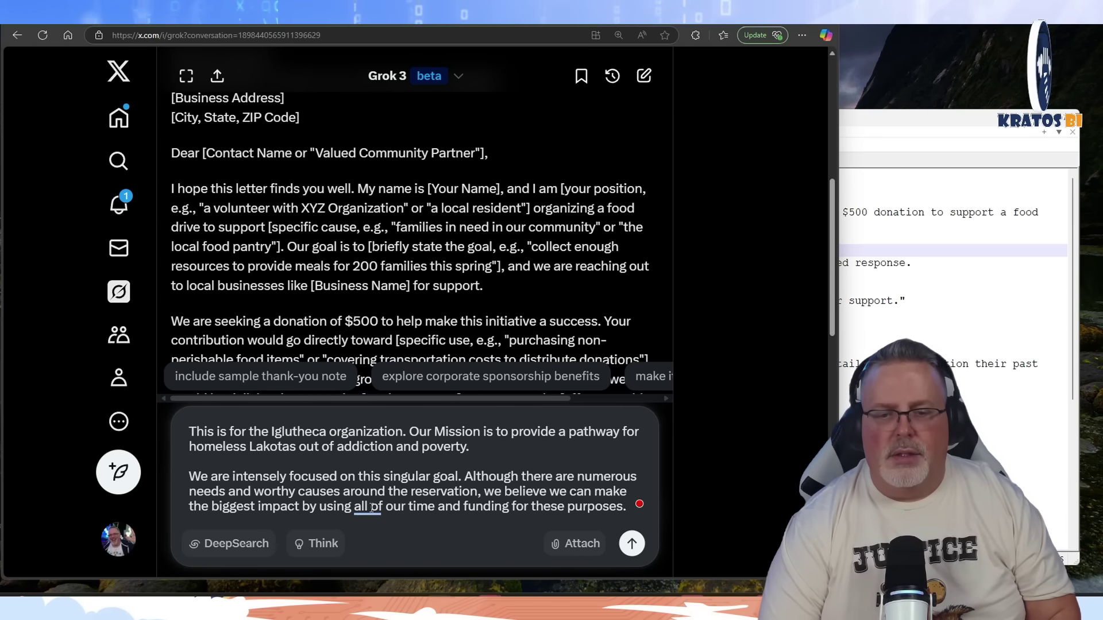
# - Submit the Iglutheca mission prompt to Grok and read the opening paragraphs of the revised donation letter
pyautogui.click(632, 544)
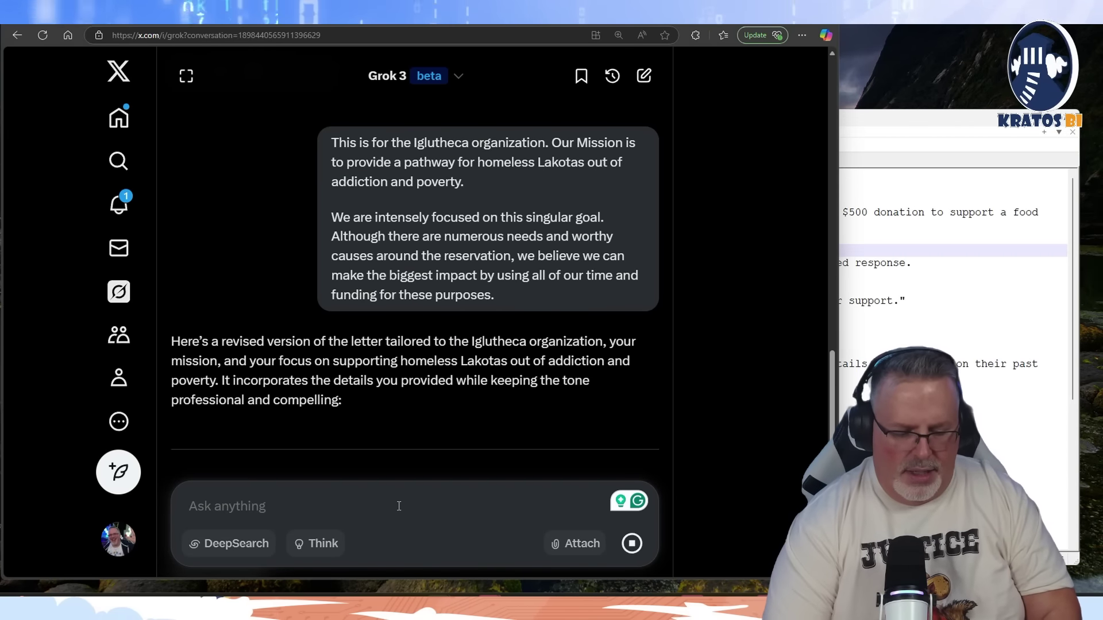
pyautogui.write('The')
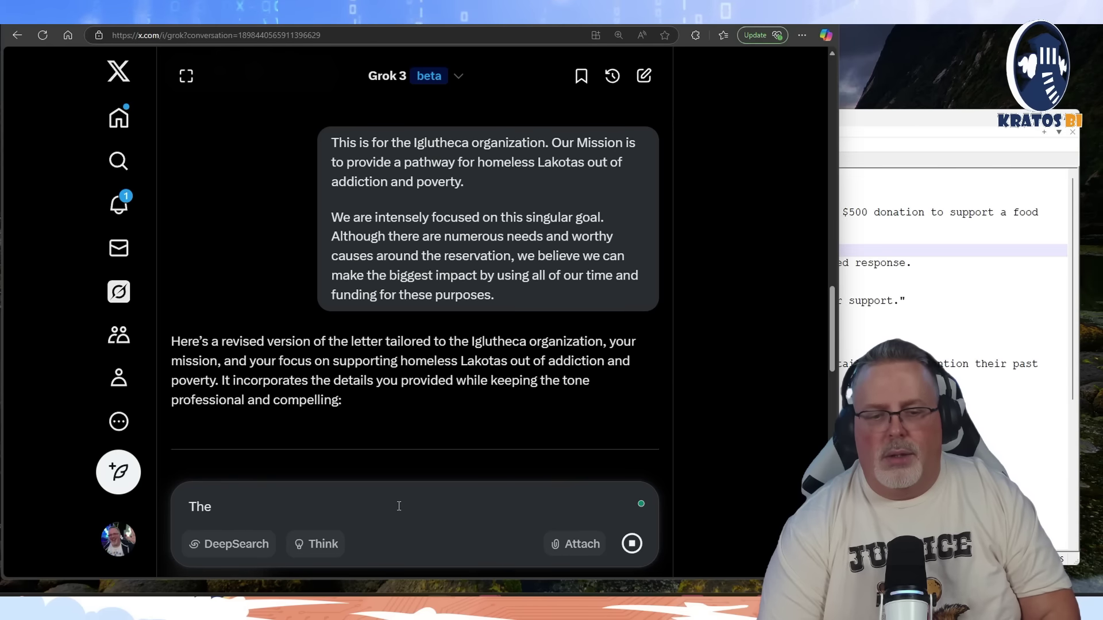
pyautogui.press('BackSpace')
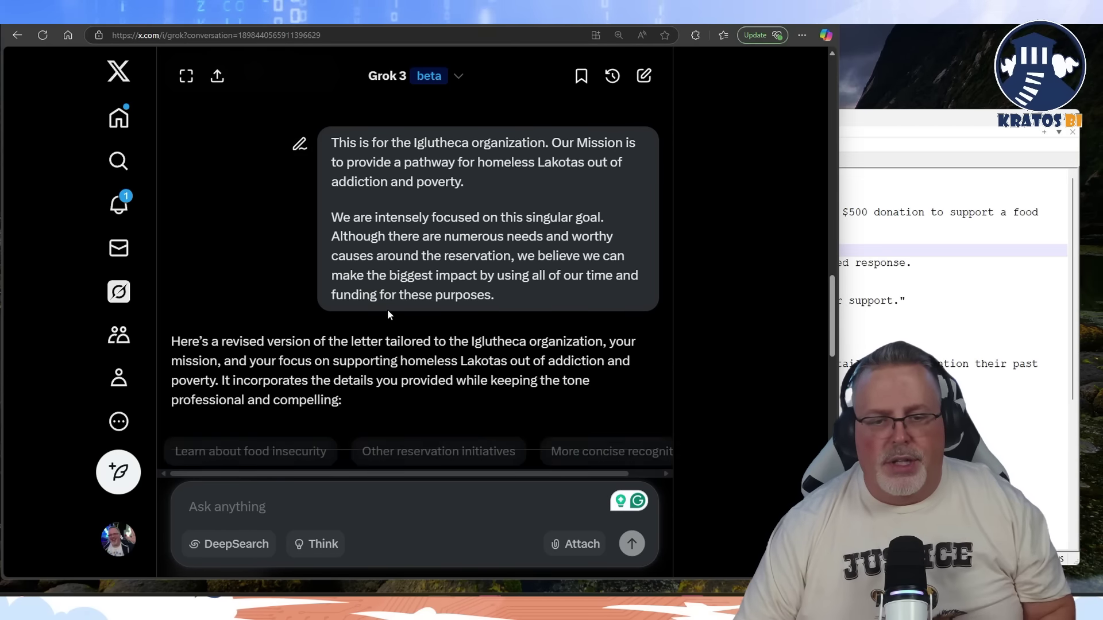
pyautogui.scroll(-3, 387, 309)
pyautogui.scroll(-5, 387, 313)
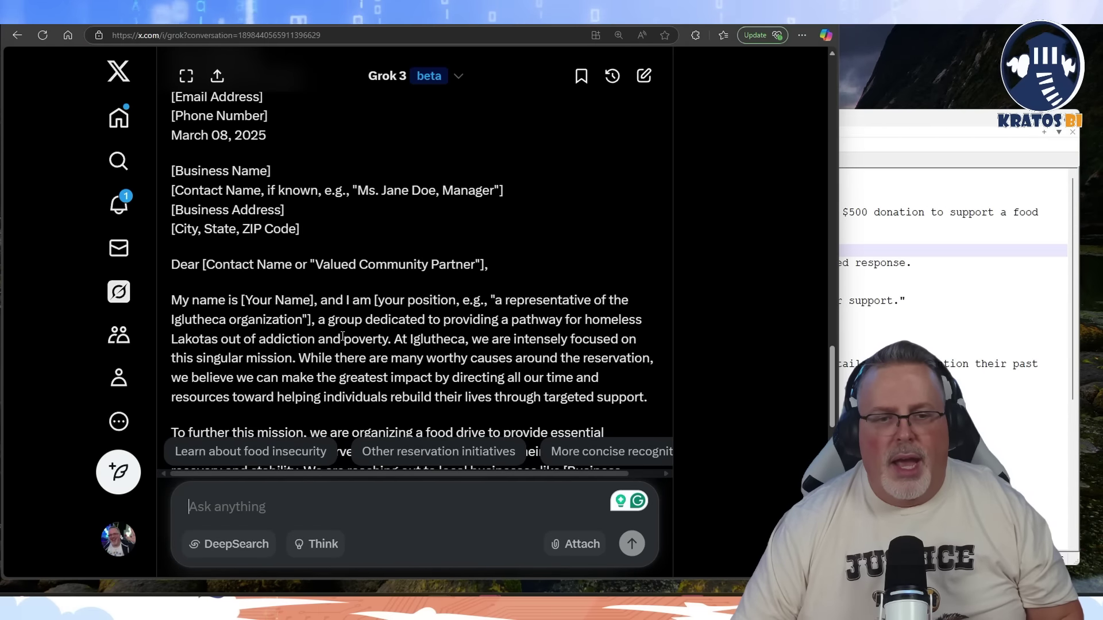
pyautogui.scroll(-1, 343, 336)
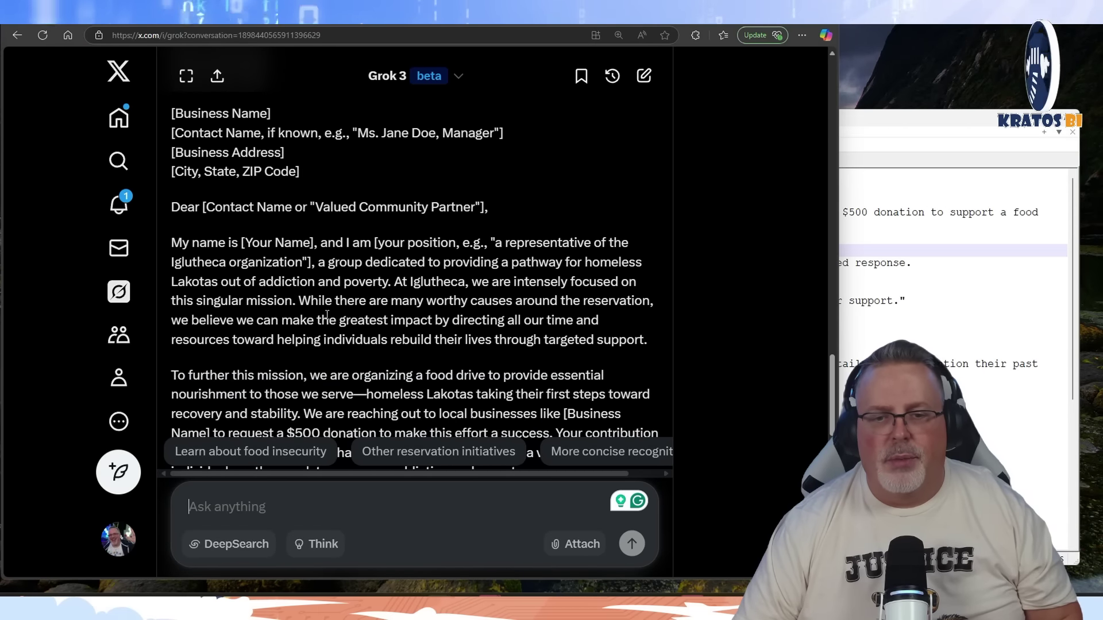
# - Look over the About page on the Iglutheca website and return to the Grok conversation
pyautogui.hotkey('ctrl', 'Tab')
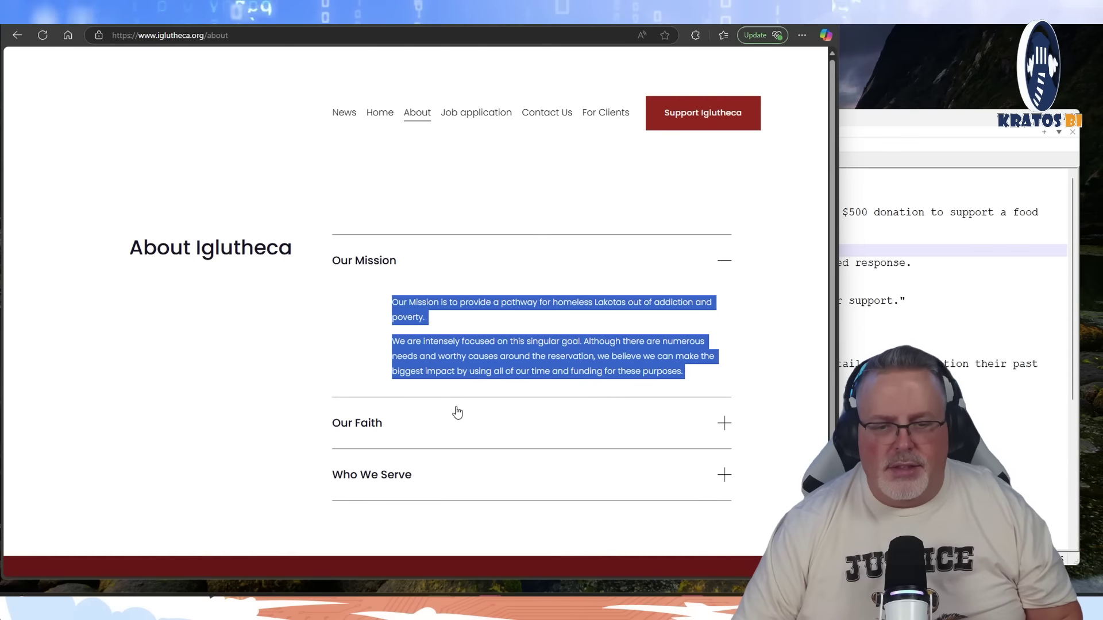
pyautogui.scroll(-3, 457, 412)
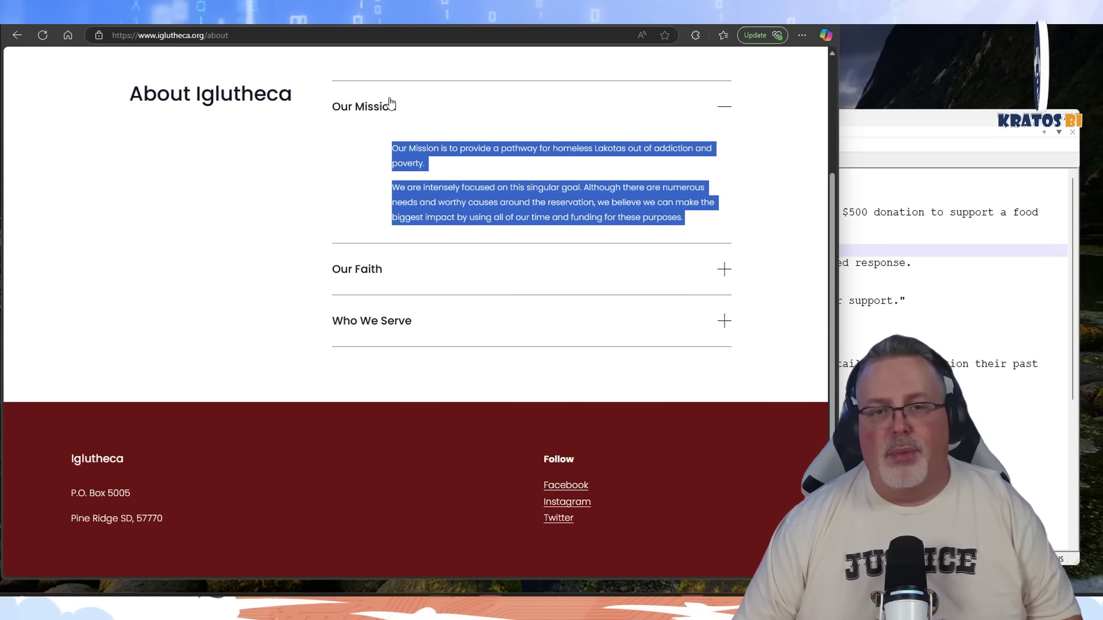
pyautogui.hotkey('ctrl', 'Tab')
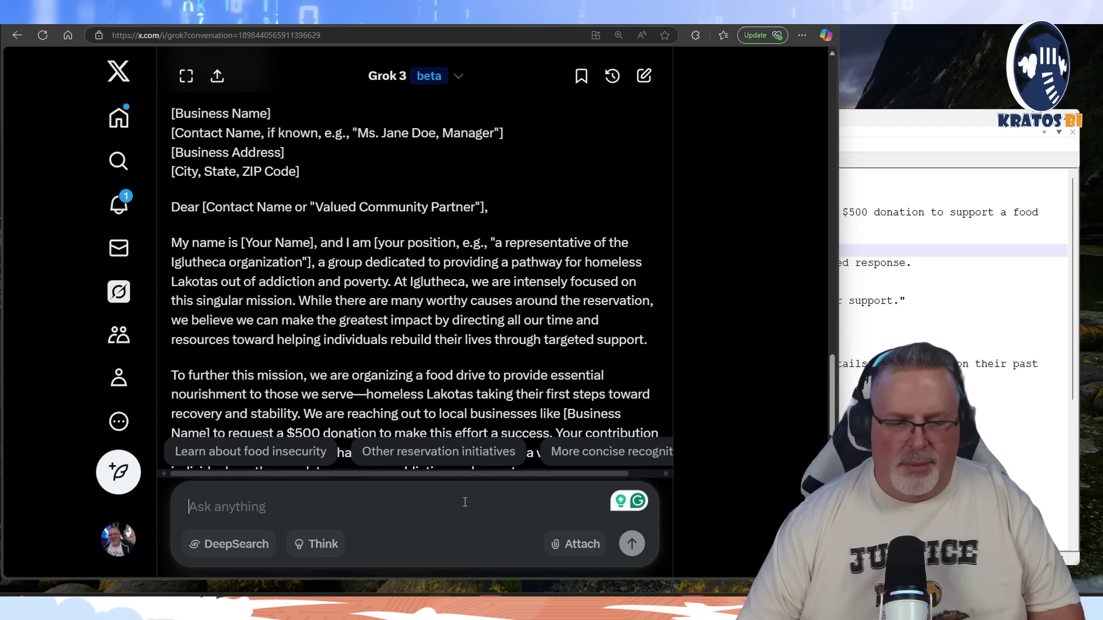
# - Send Grok a follow-up prompt stating the sender's first name and that they run the charity, and view the updated letter's closing
pyautogui.write('my na')
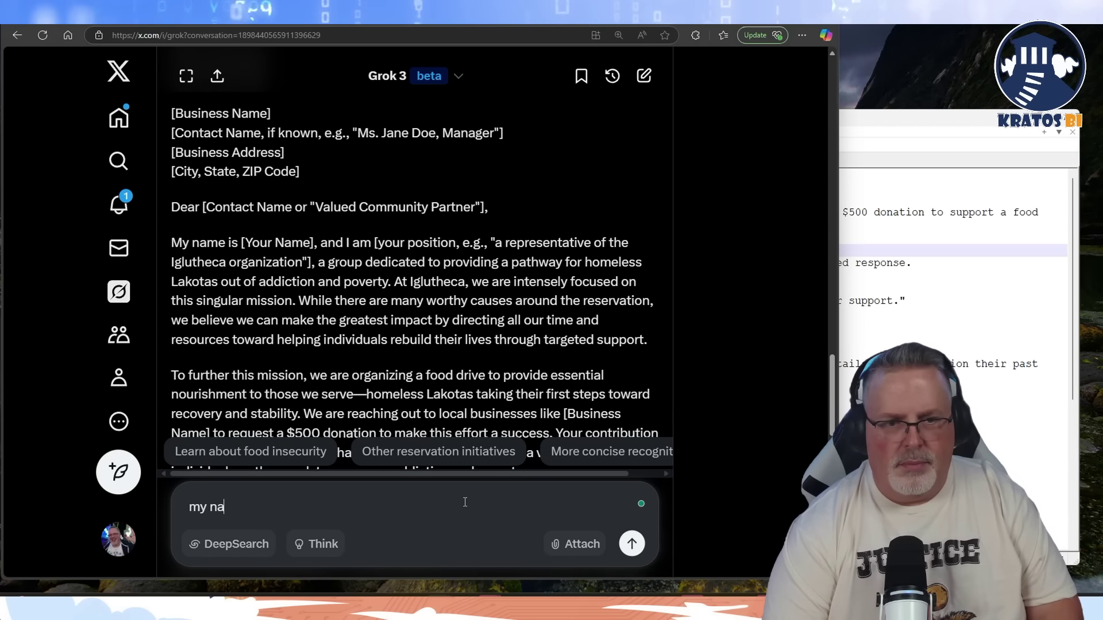
pyautogui.write('me is Ab')
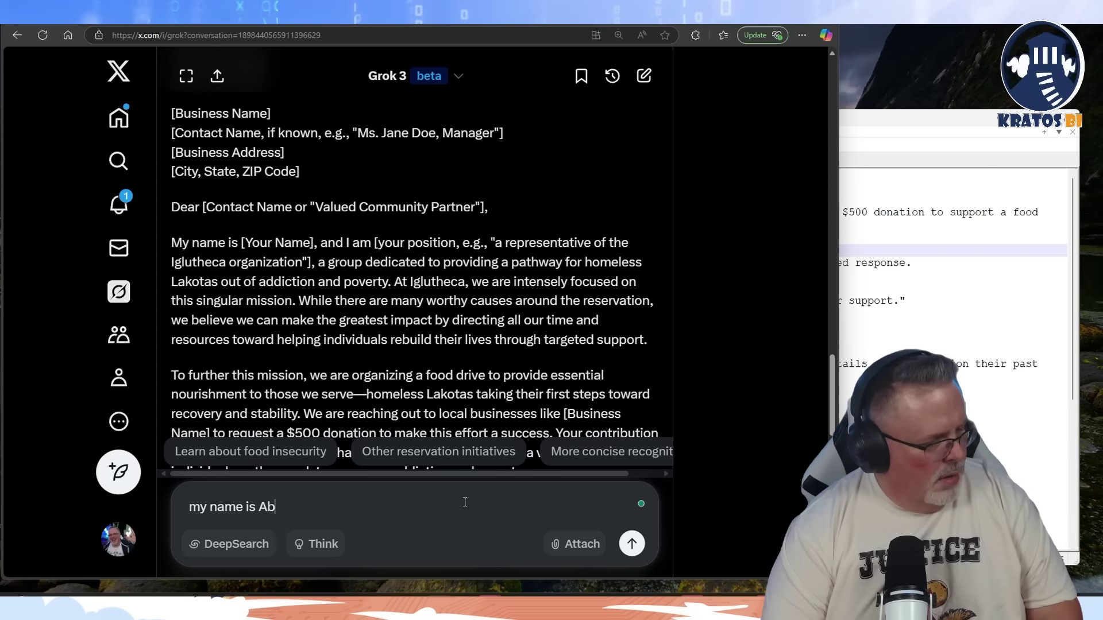
pyautogui.write('ram and ')
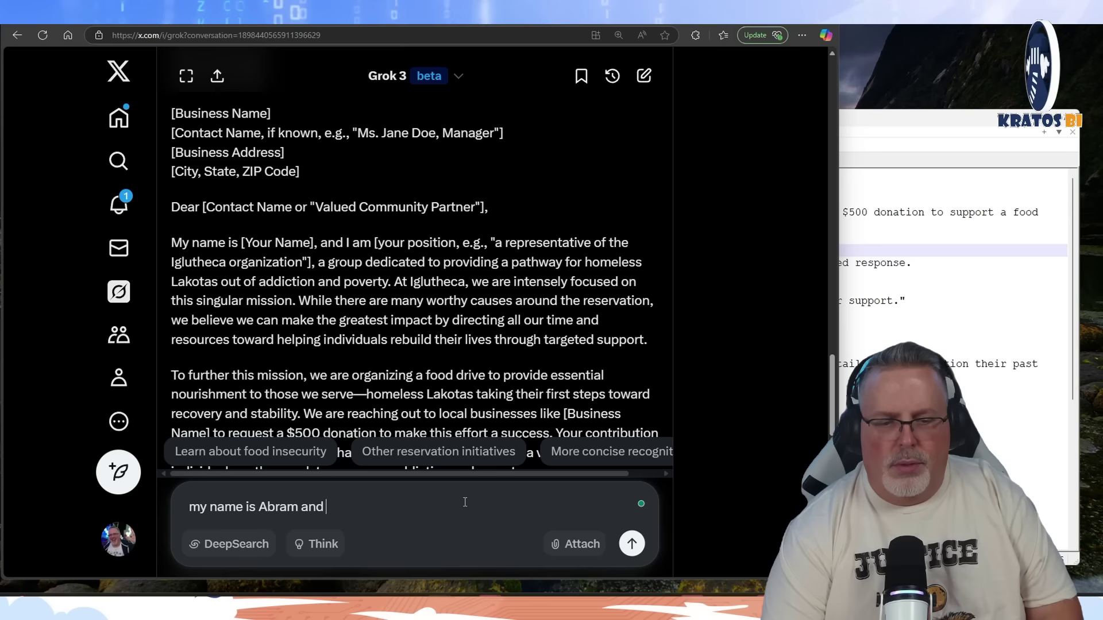
pyautogui.write('I run')
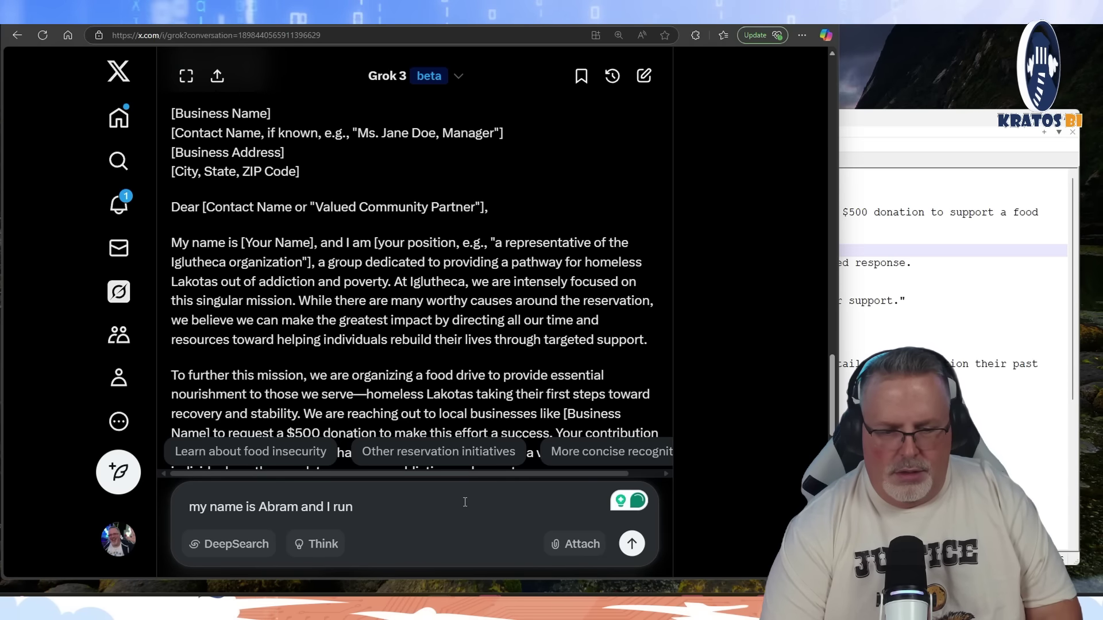
pyautogui.write(' the charis')
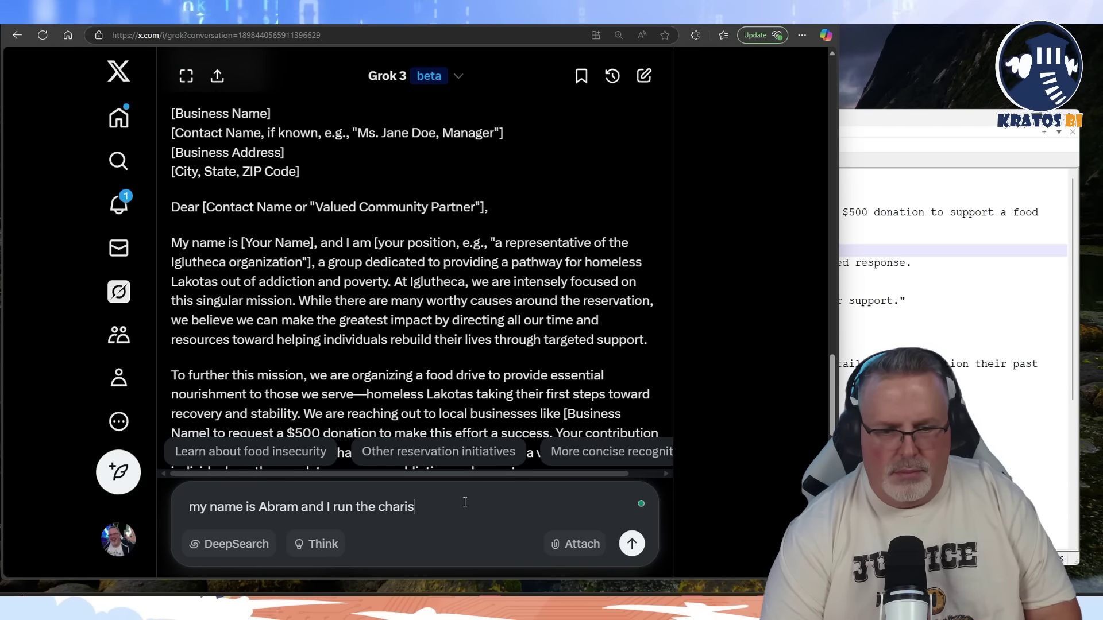
pyautogui.press('BackSpace')
pyautogui.write('ity')
pyautogui.press('Return')
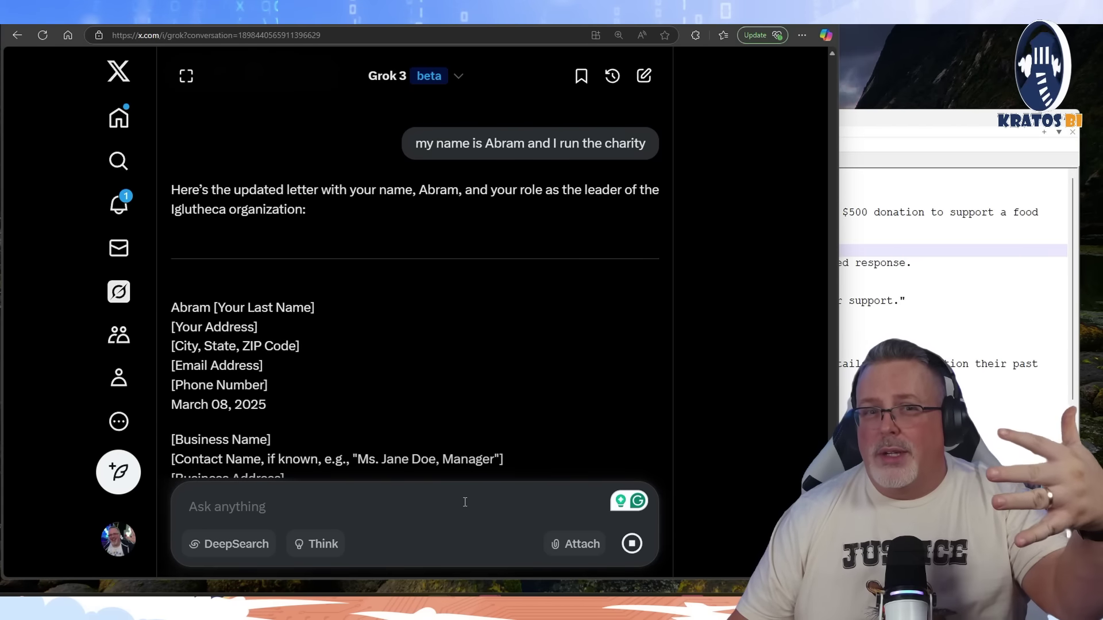
pyautogui.scroll(-2, 415, 425)
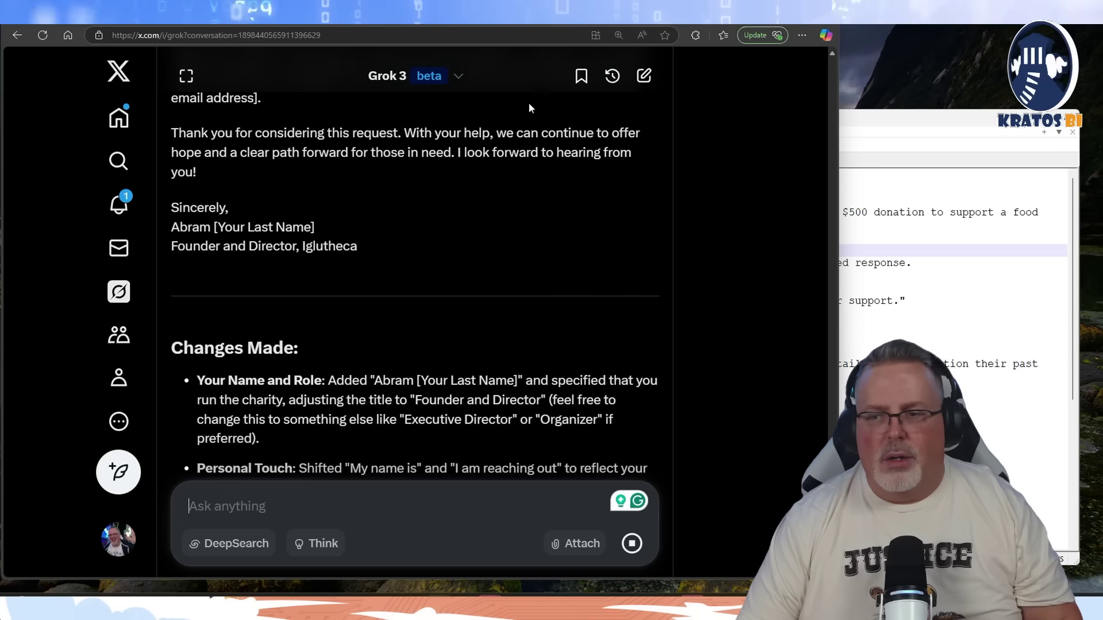
# - Copy the Step 3 sample prompt "Write a professional yet warm letter to a company asking for support." from the Notepad++ notes into Grok's prompt
pyautogui.click(896, 287)
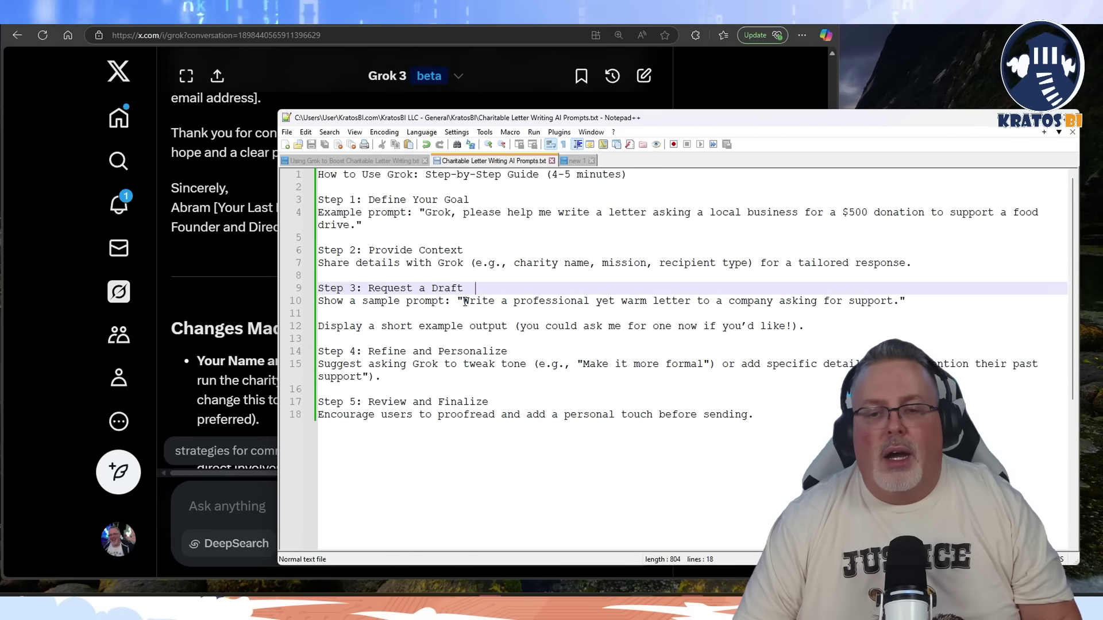
pyautogui.moveTo(465, 301); pyautogui.dragTo(899, 305)
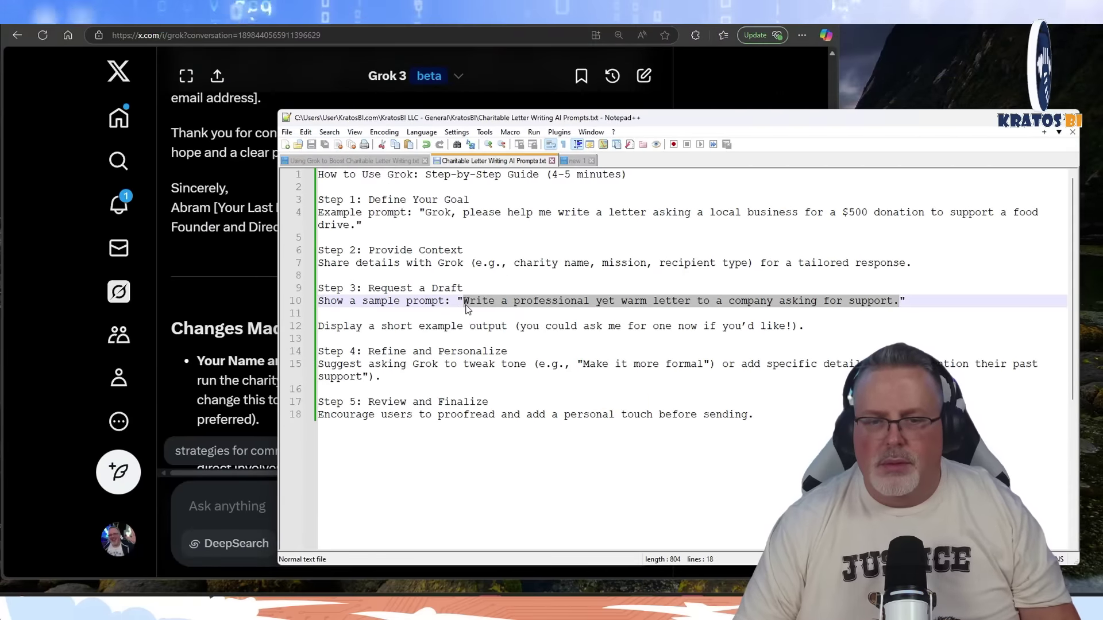
pyautogui.moveTo(464, 301); pyautogui.dragTo(893, 303)
pyautogui.hotkey('ctrl', 'c')
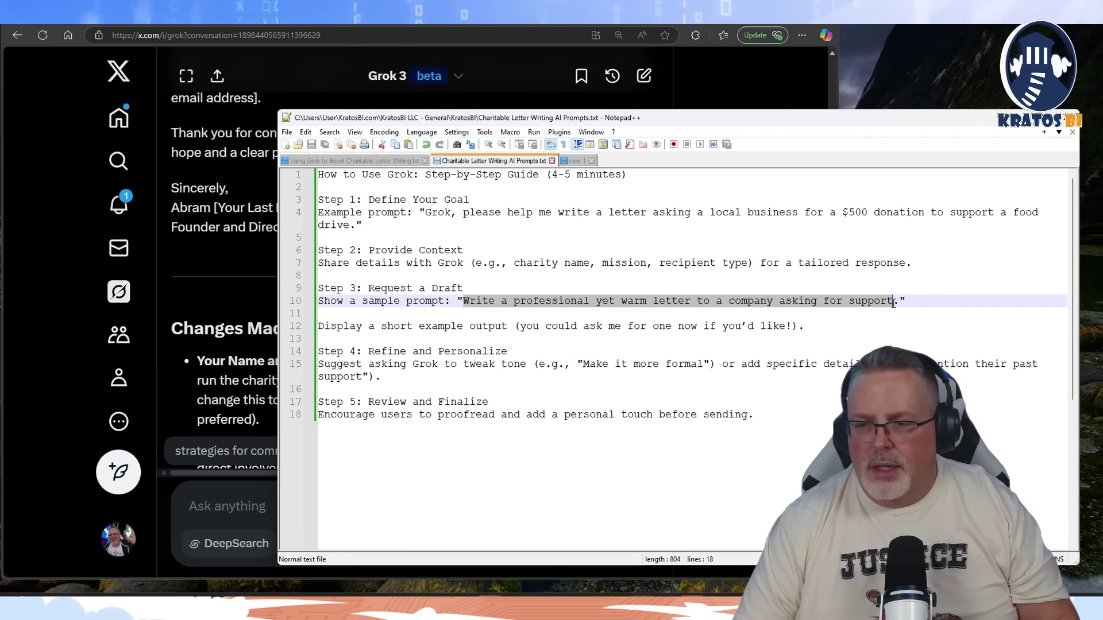
pyautogui.click(252, 492)
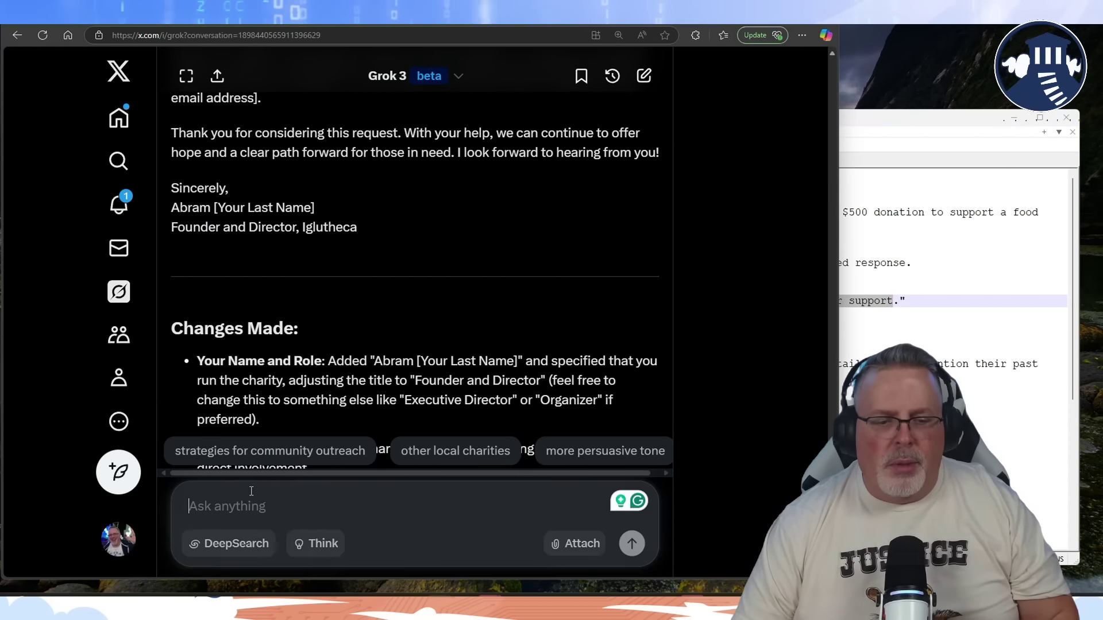
pyautogui.hotkey('ctrl', 'v')
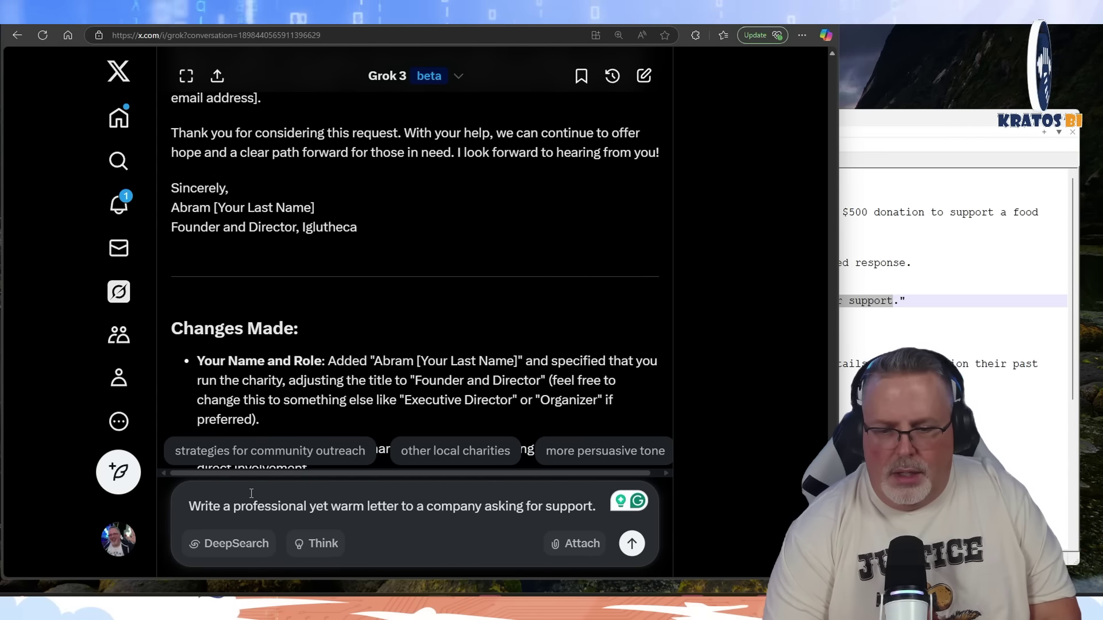
# - Add "The organization needs 16k a month to operate and we are only receiving less than $5k per month" to the prompt and submit it
pyautogui.write('The or')
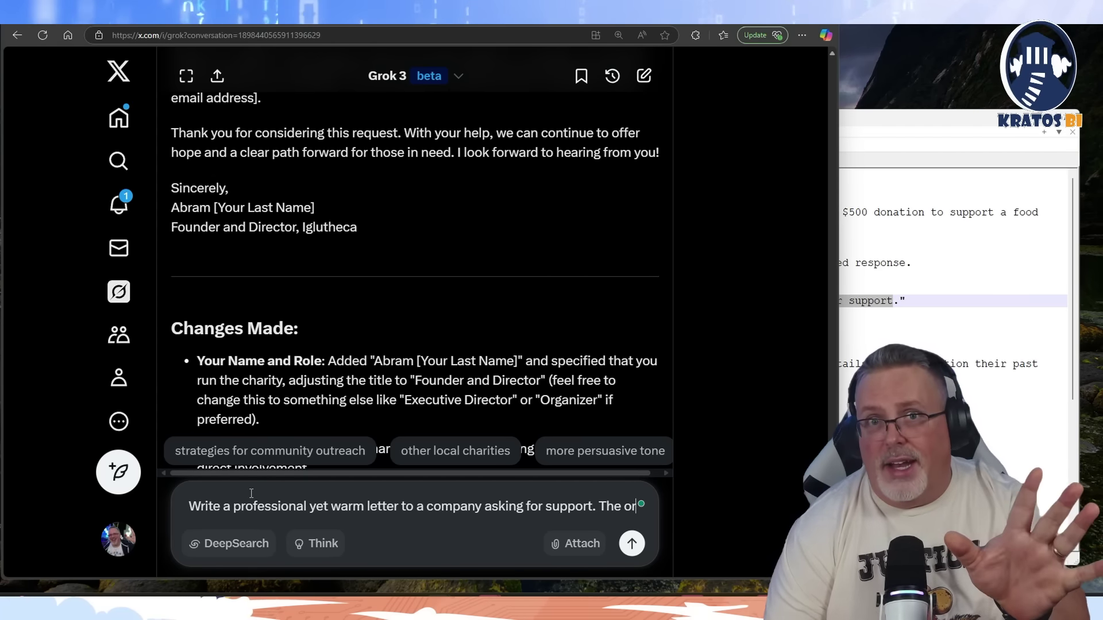
pyautogui.write('ga')
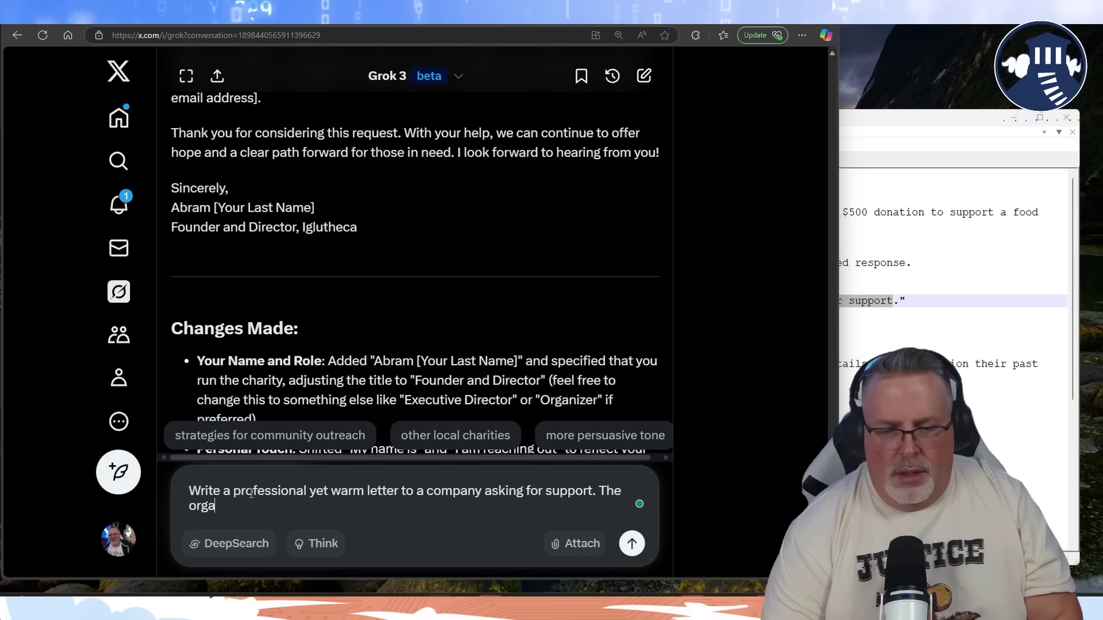
pyautogui.write('nization need')
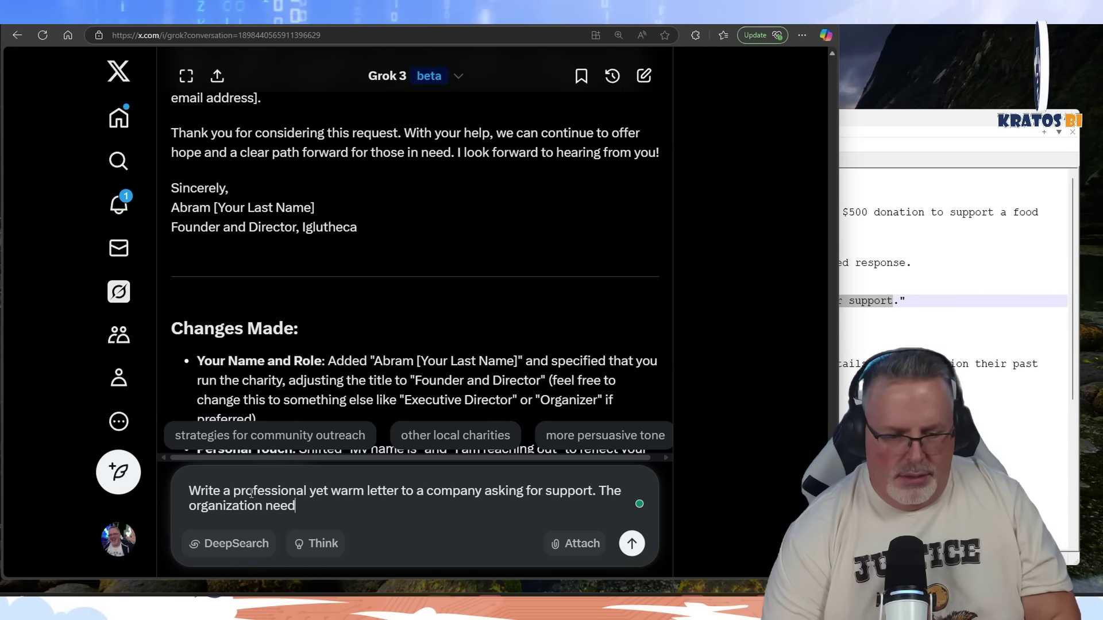
pyautogui.write('s 16')
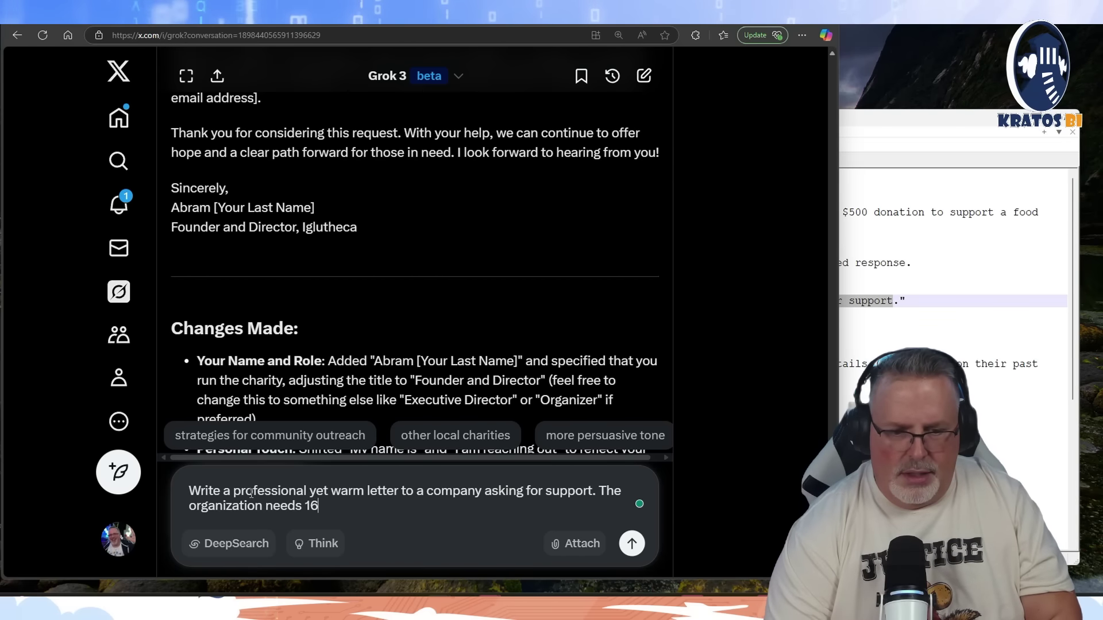
pyautogui.write('k a month to o')
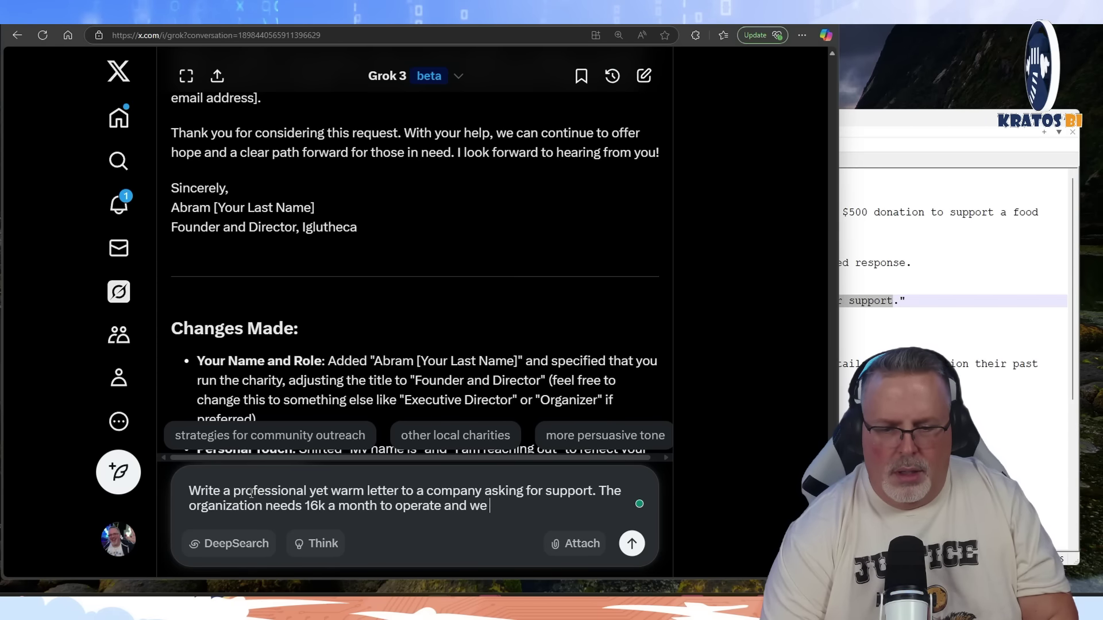
pyautogui.write('perate and we are only ')
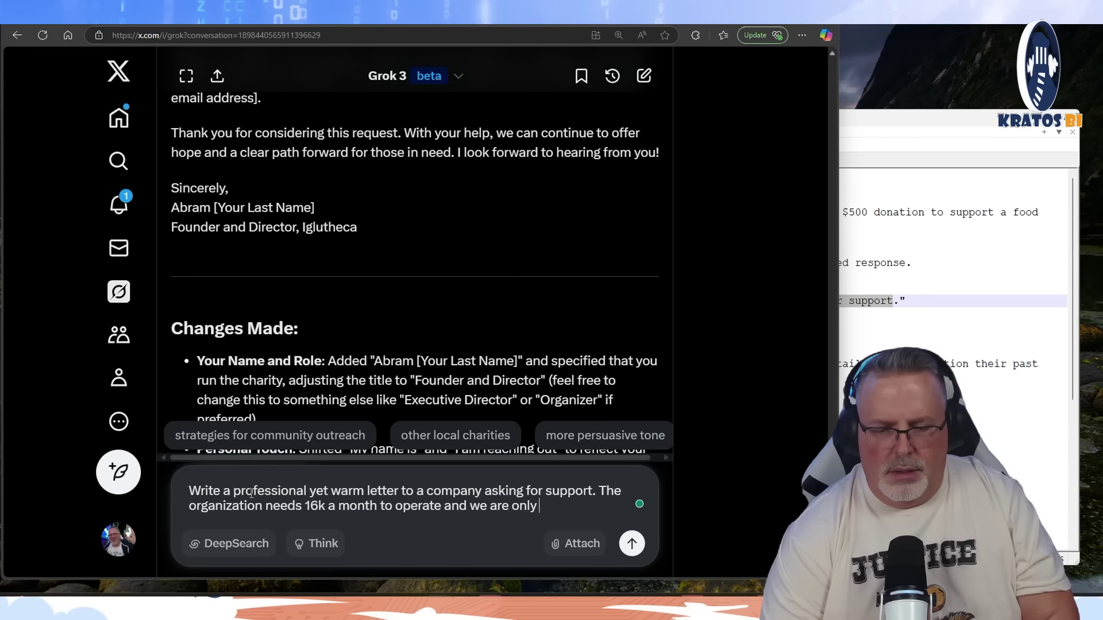
pyautogui.write('receiving less ')
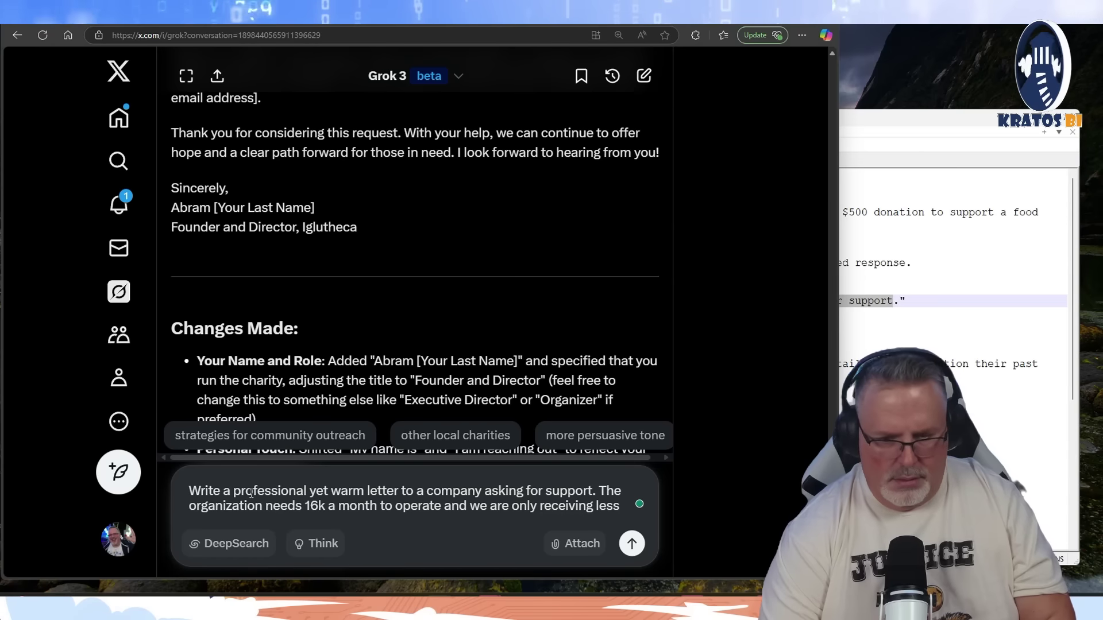
pyautogui.write('than $5k per')
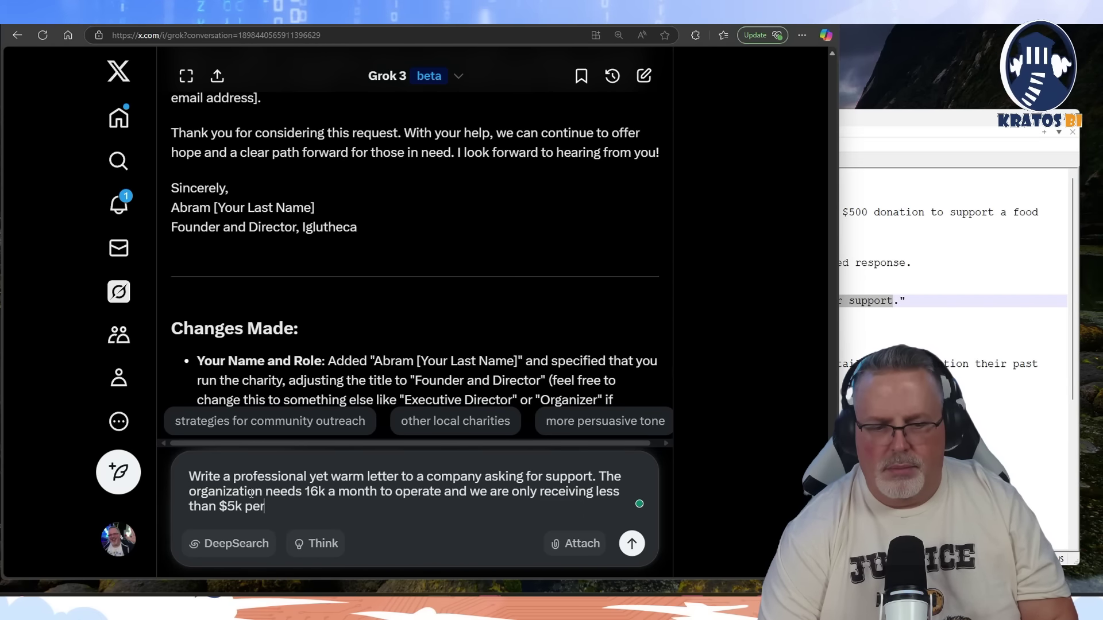
pyautogui.write(' month')
pyautogui.press('Return')
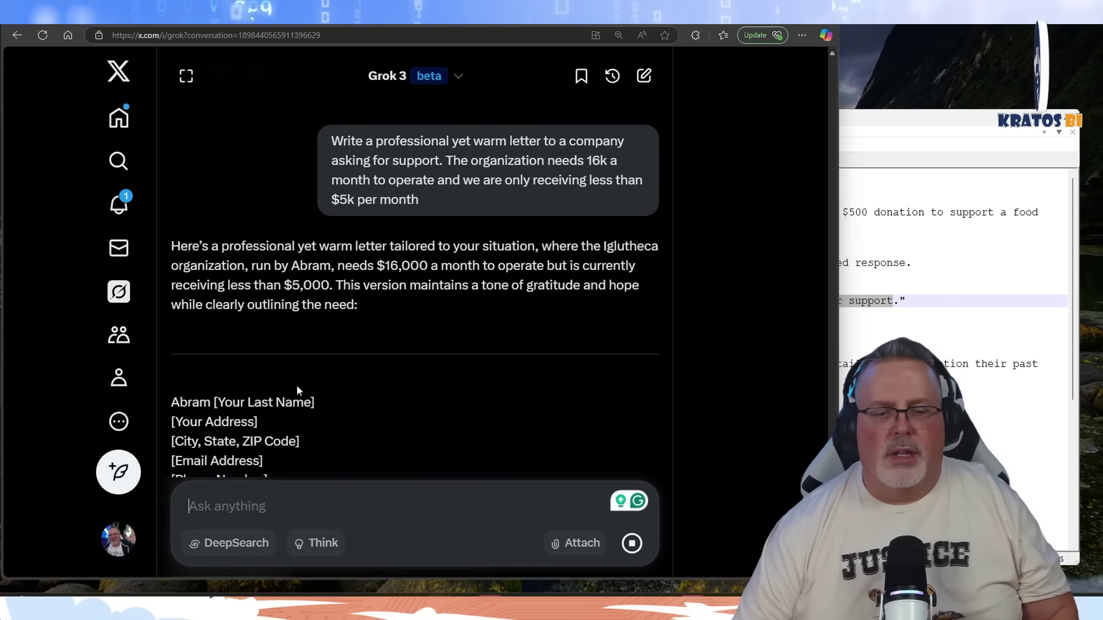
# - Read through Grok's new support letter to its closing and check the Step 4 Refine and Personalize instructions in the Notepad++ notes
pyautogui.scroll(-5, 297, 385)
pyautogui.scroll(-4, 307, 376)
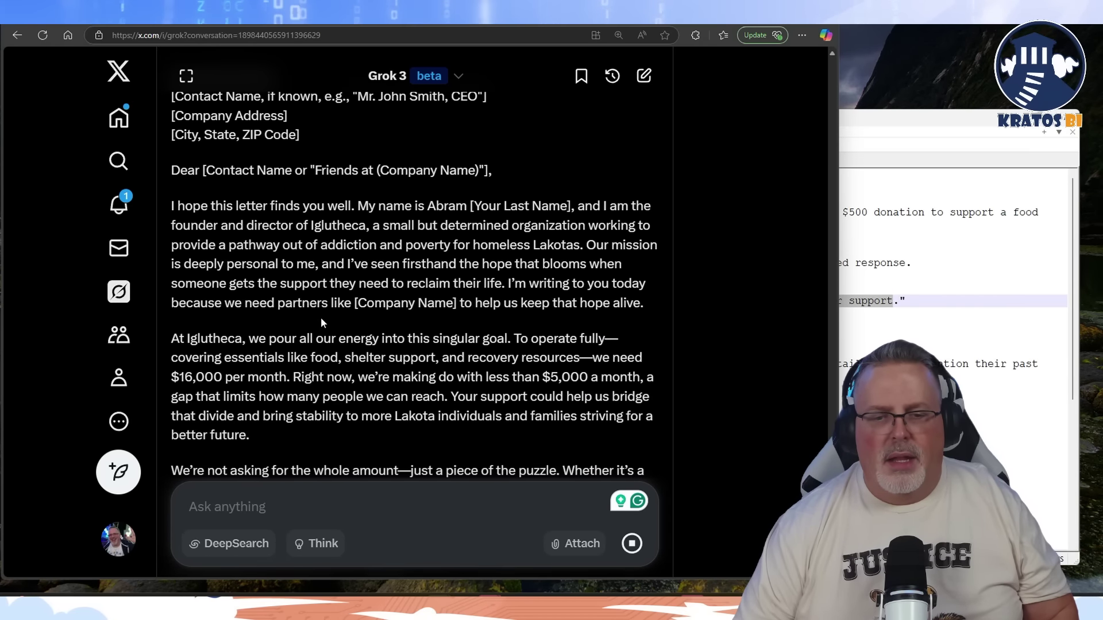
pyautogui.scroll(-3, 320, 318)
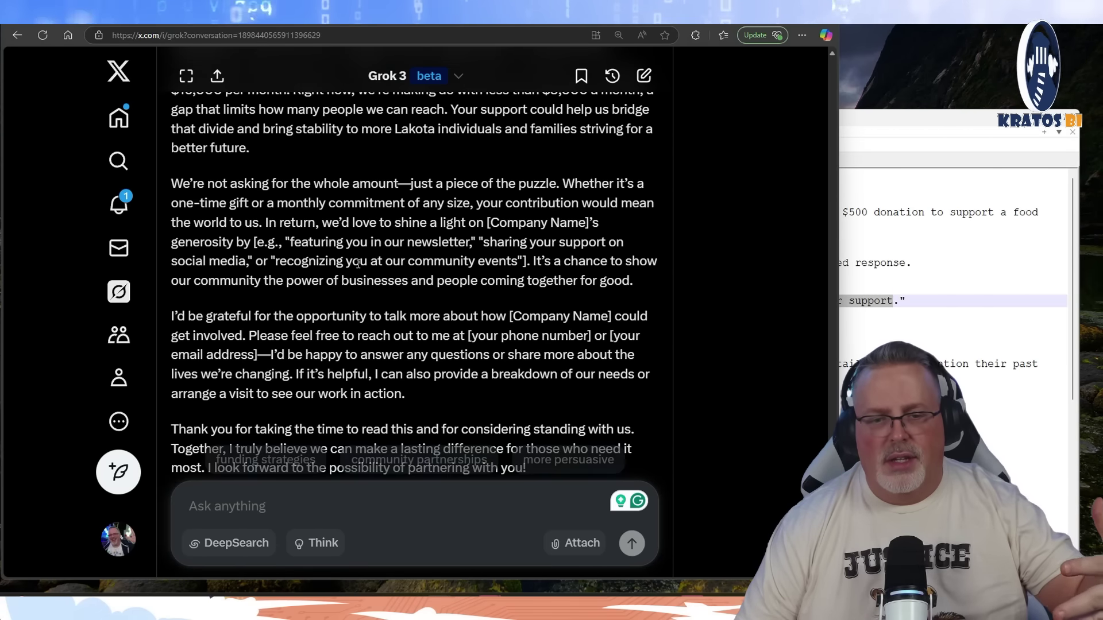
pyautogui.scroll(-3, 358, 263)
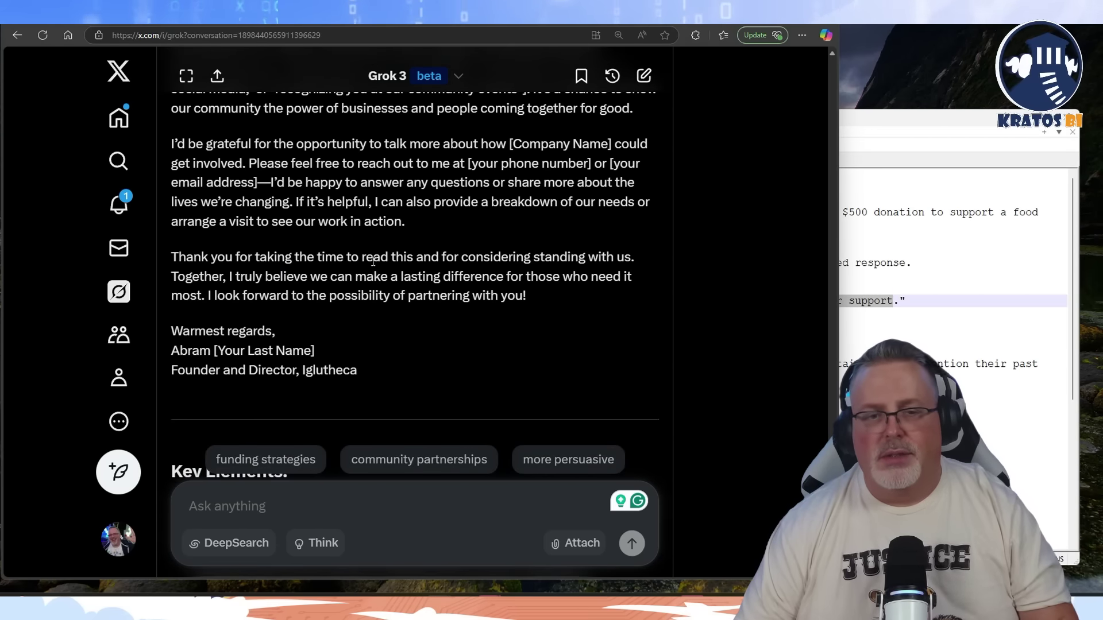
pyautogui.scroll(4, 373, 262)
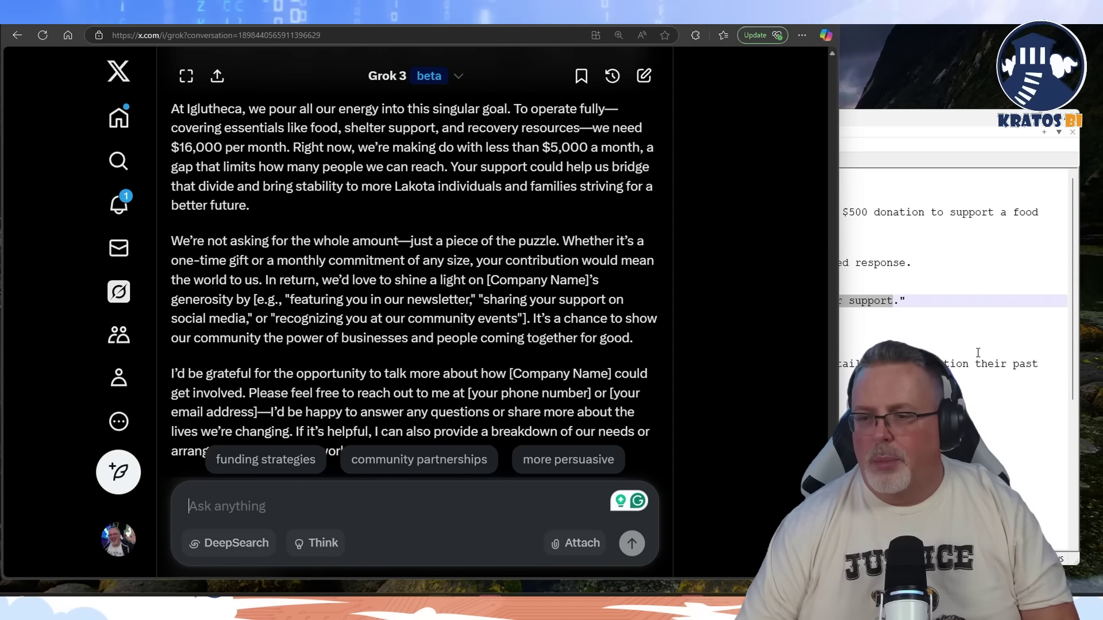
pyautogui.click(919, 351)
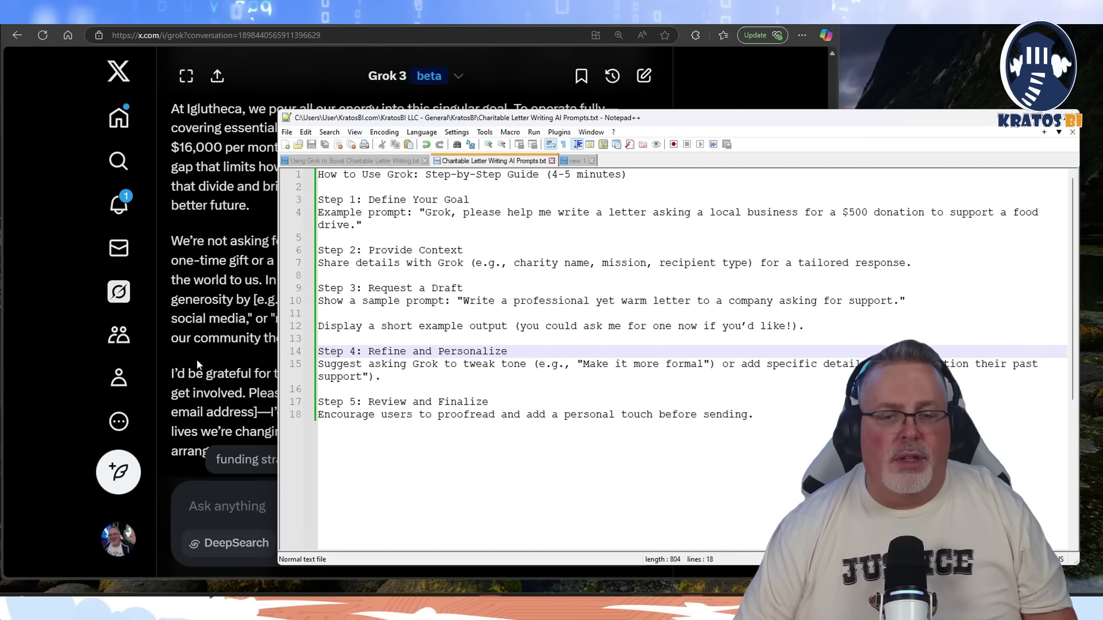
pyautogui.click(180, 369)
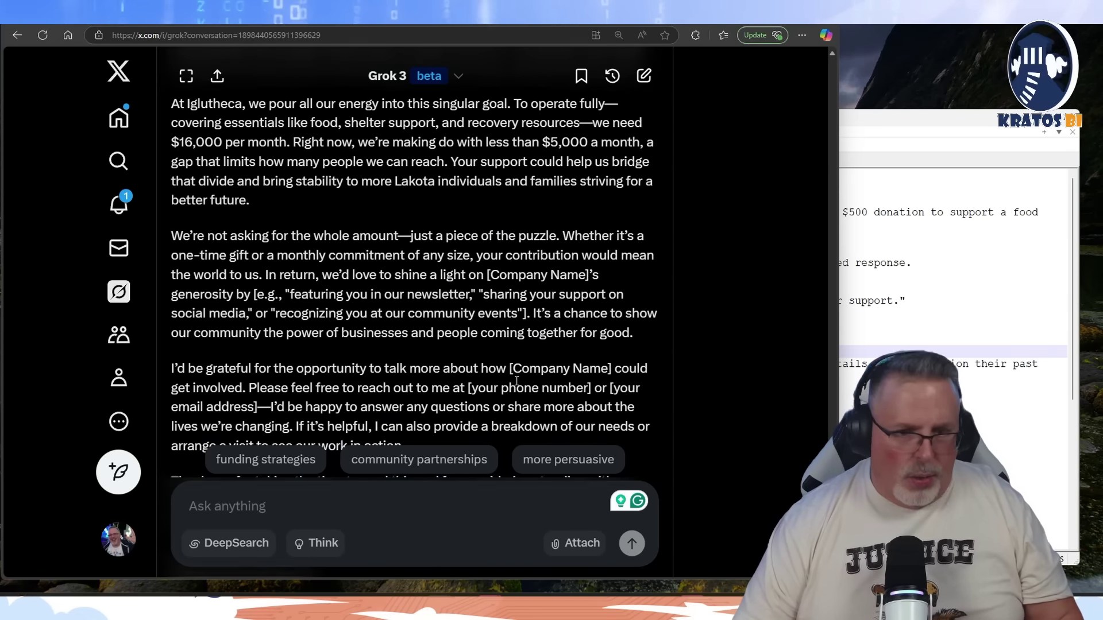
# - Ask Grok to tailor the support letter to insurance companies and their board
pyautogui.scroll(-3, 516, 381)
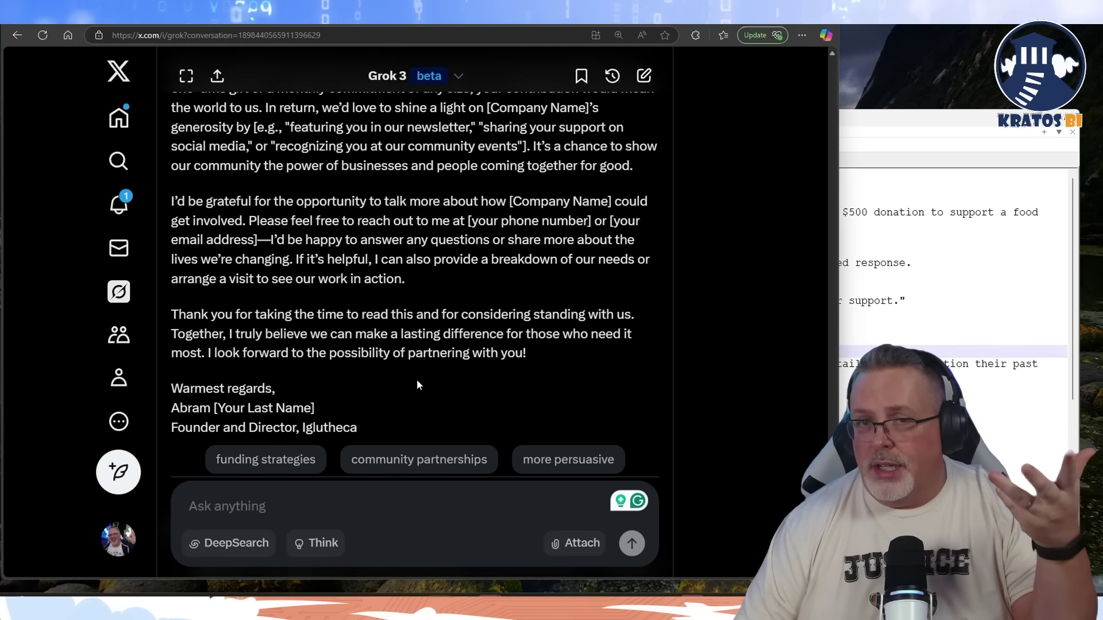
pyautogui.click(398, 520)
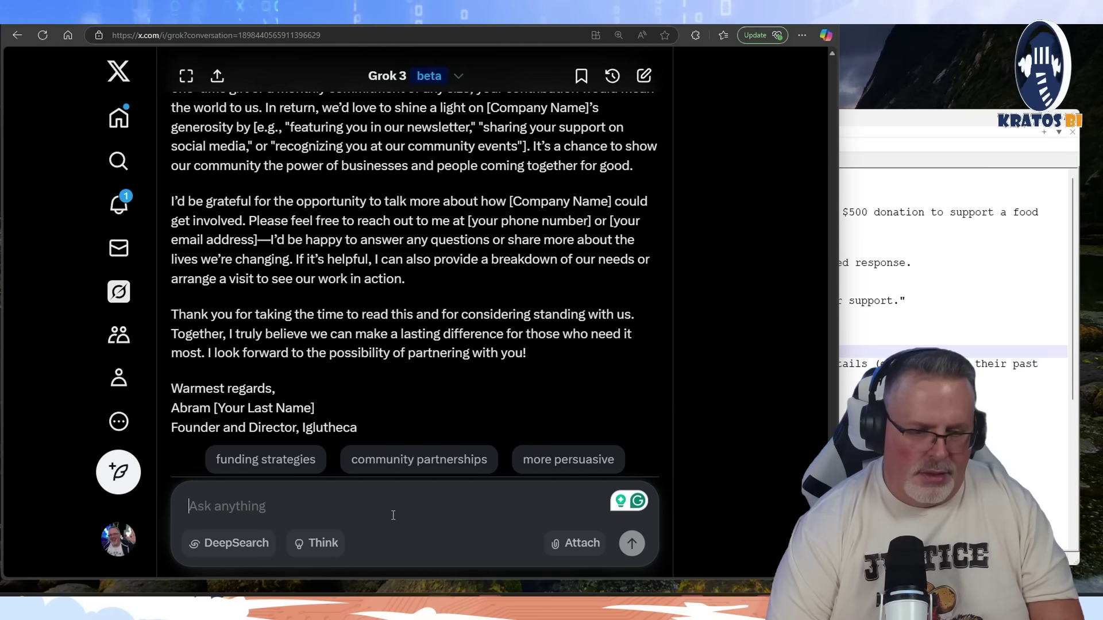
pyautogui.write('Can you ')
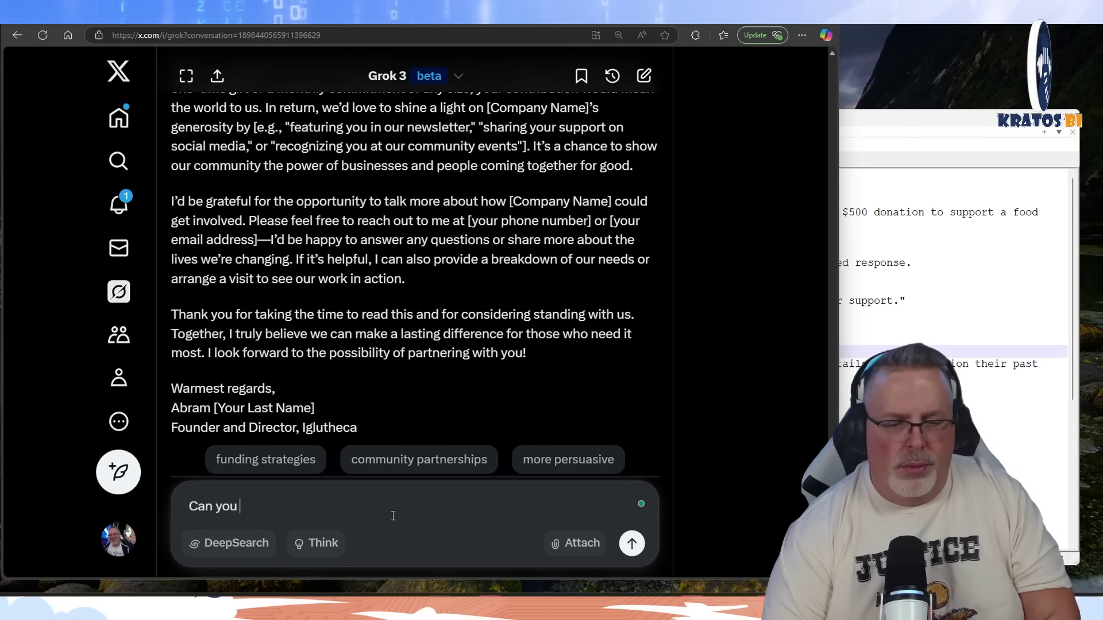
pyautogui.write('please ')
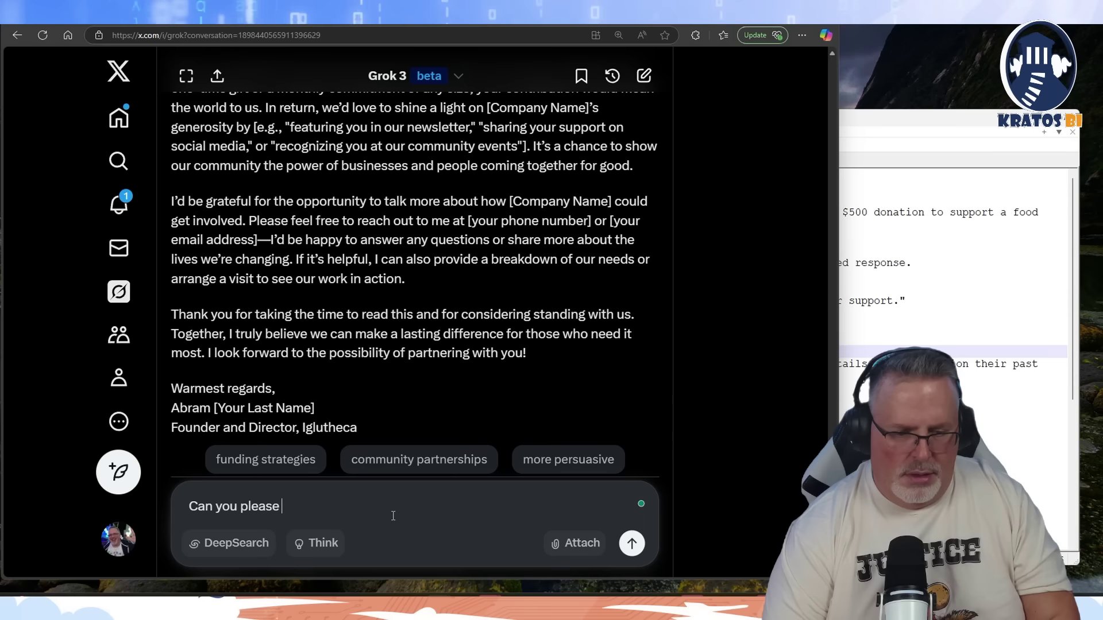
pyautogui.write('gta')
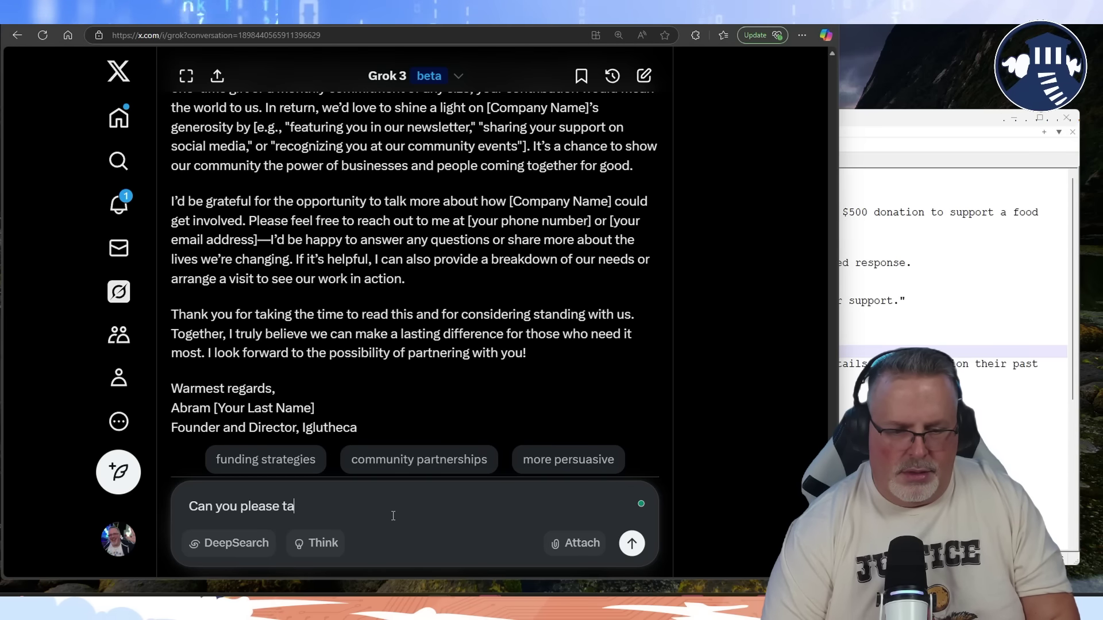
pyautogui.write('ilkor t')
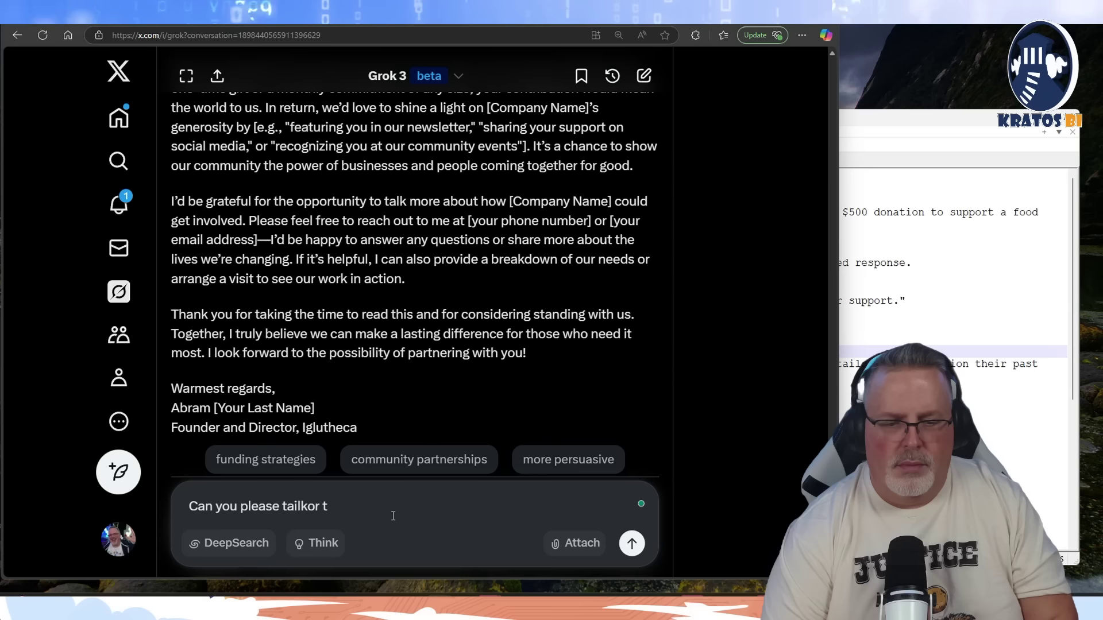
pyautogui.write('his ')
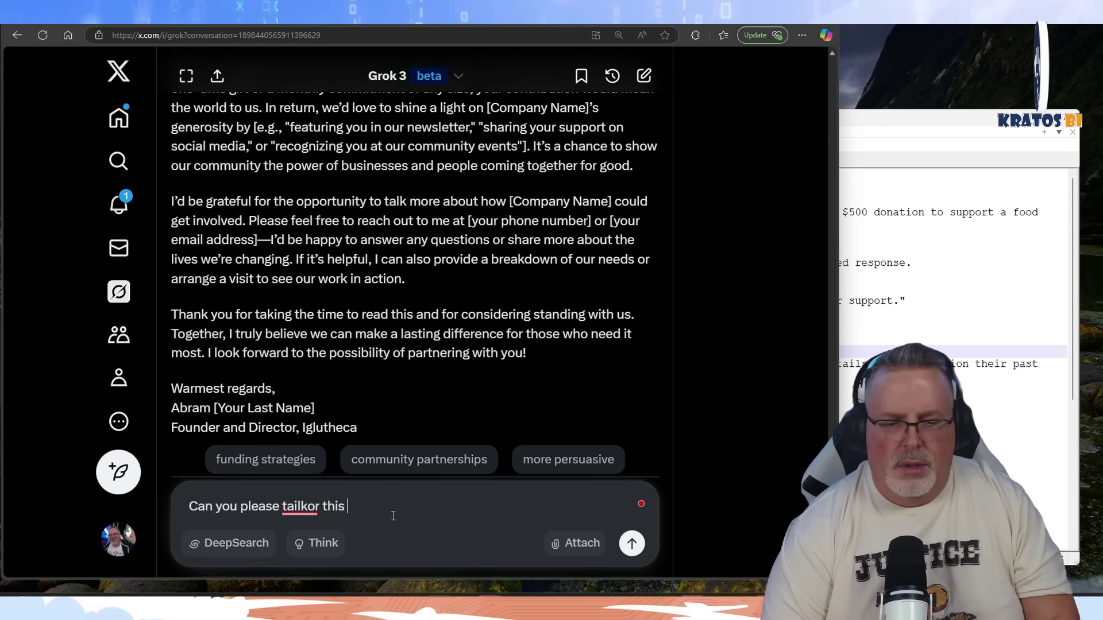
pyautogui.write('to ')
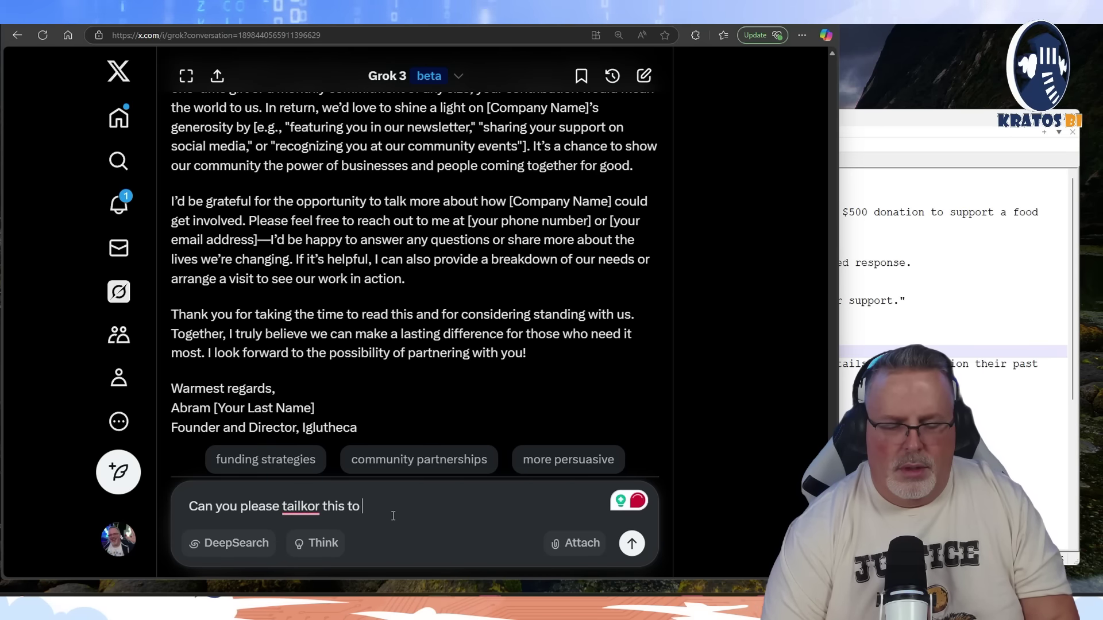
pyautogui.write('insura')
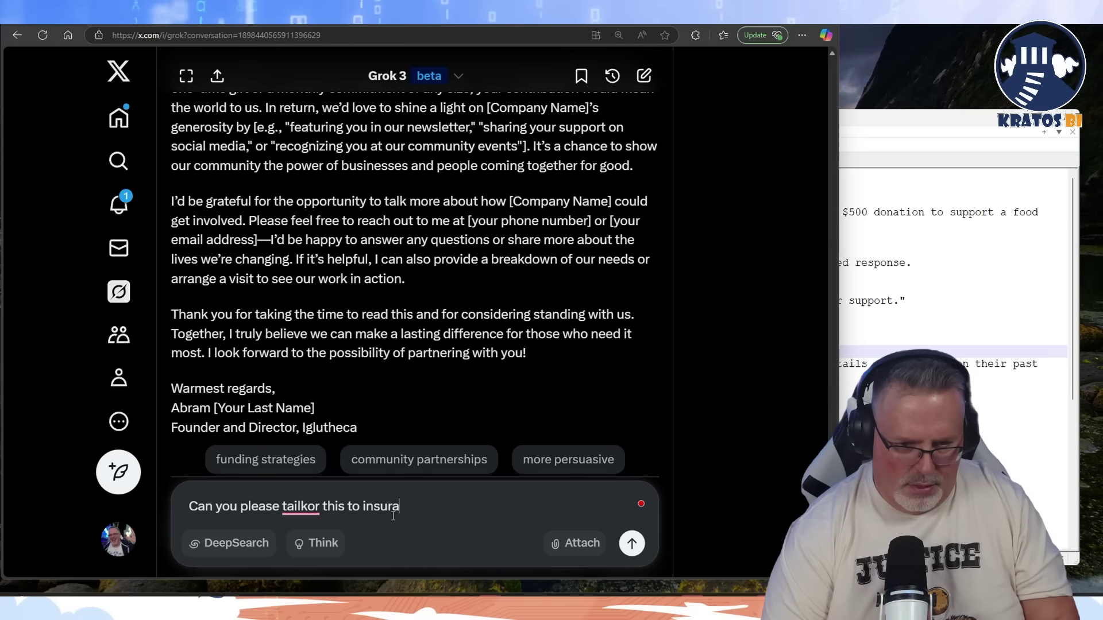
pyautogui.write('nce compr')
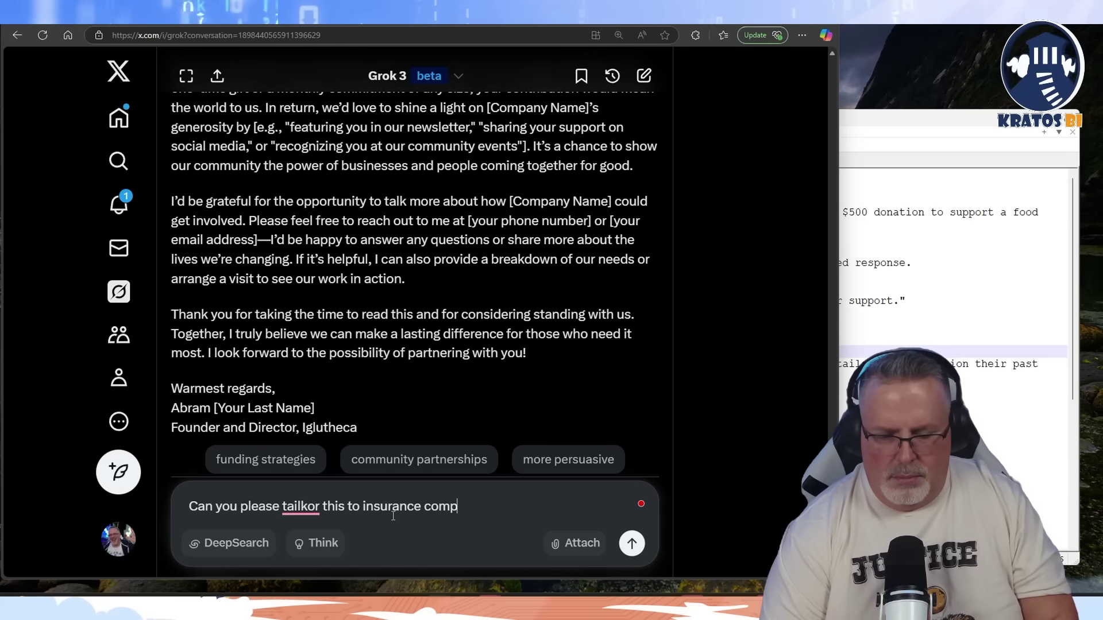
pyautogui.press('BackSpace')
pyautogui.write('anies ')
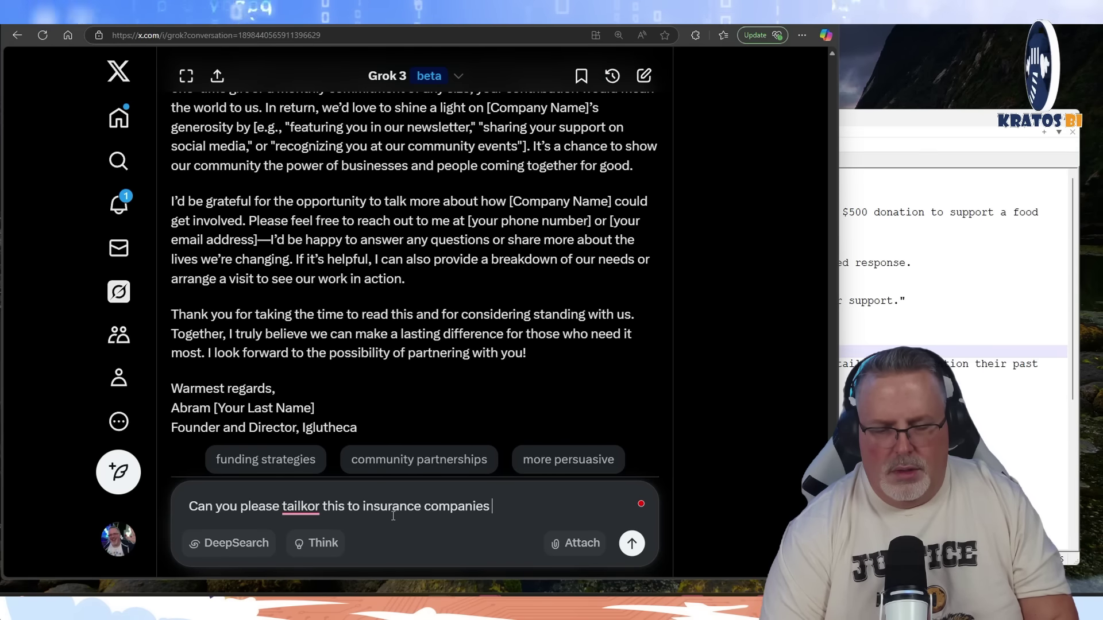
pyautogui.write('and t')
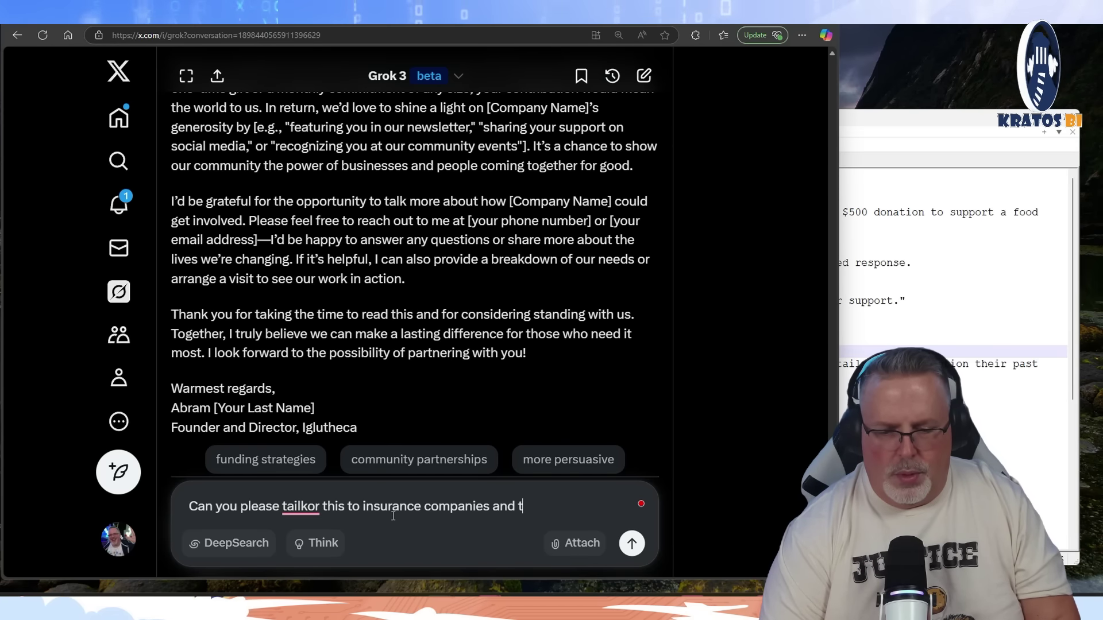
pyautogui.write('heir board?')
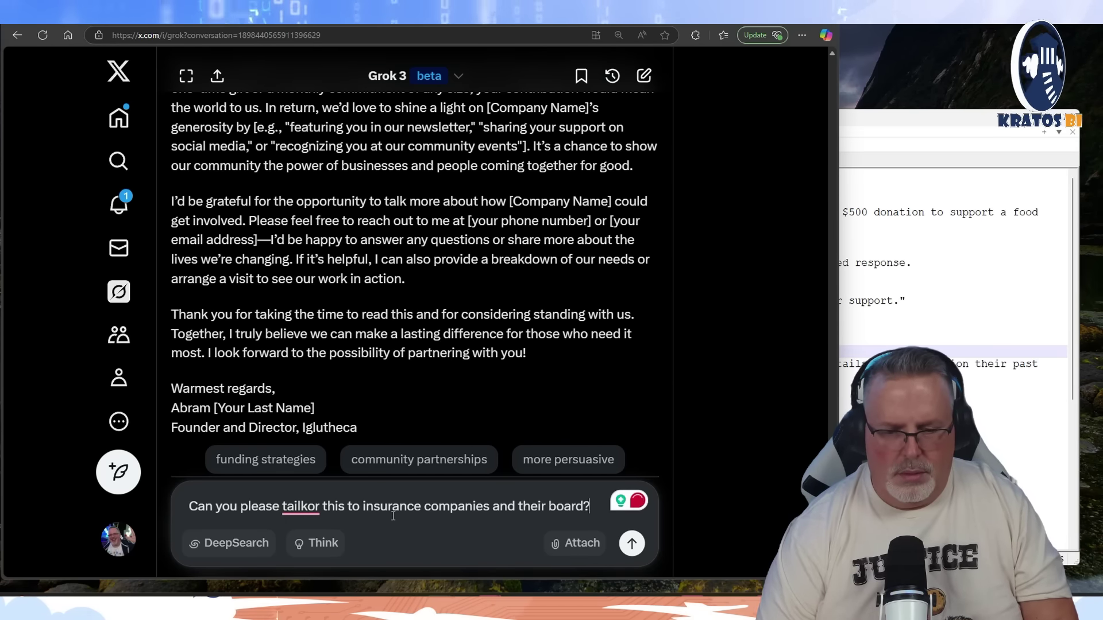
pyautogui.press('Return')
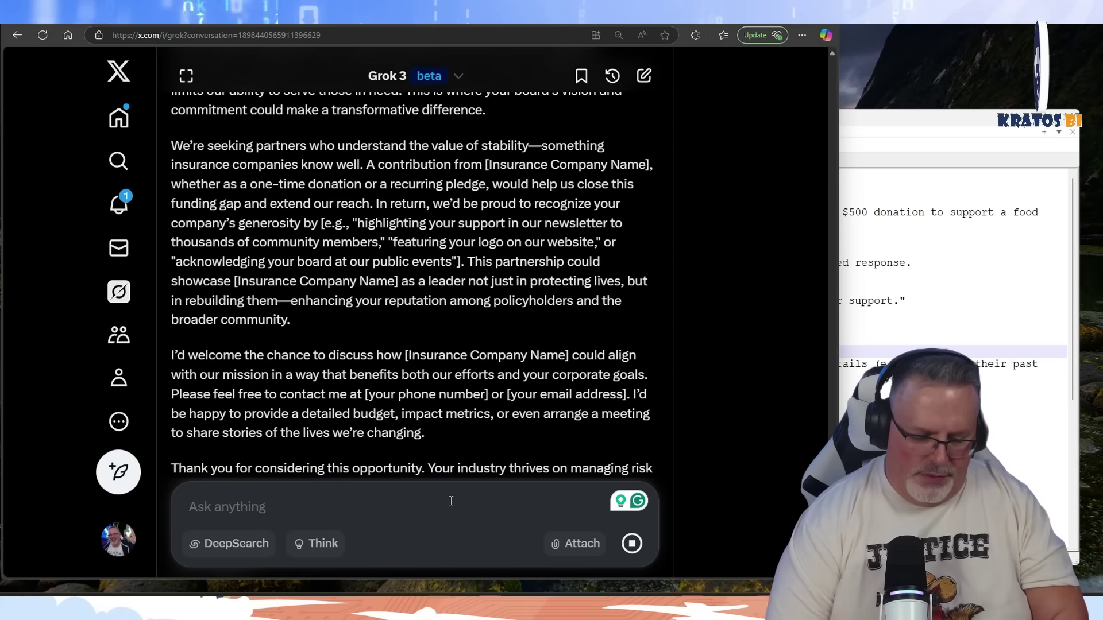
# - Send Grok the follow-up prompt "specifically the northwestern mutual charity board" to narrow the letter's audience
pyautogui.write('If')
pyautogui.press('BackSpace')
pyautogui.press('BackSpace')
pyautogui.write('sp')
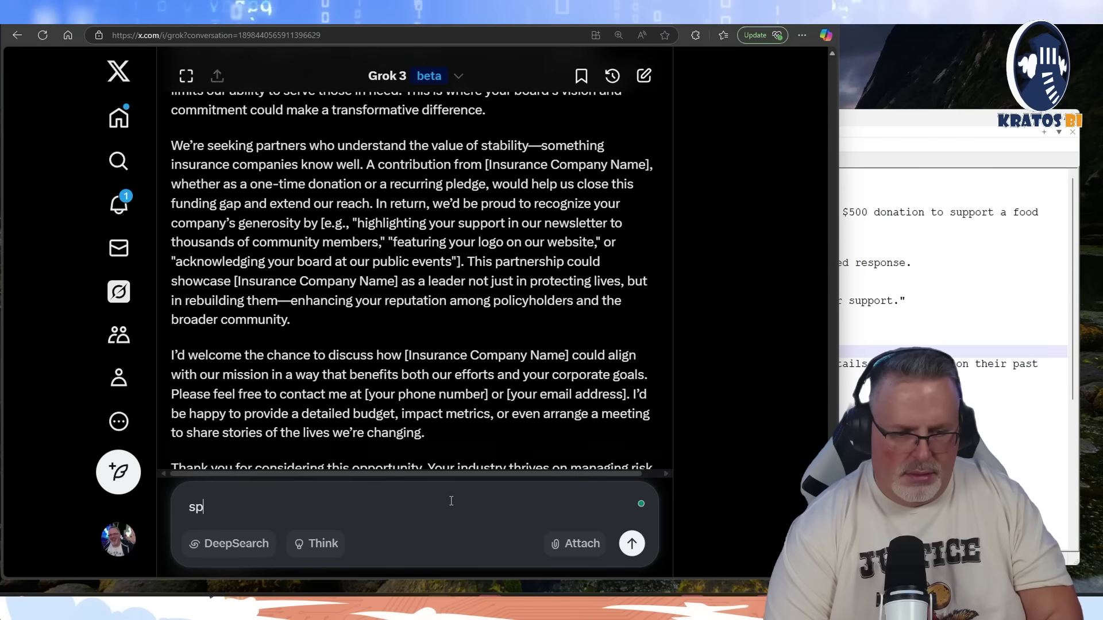
pyautogui.write('ecifical')
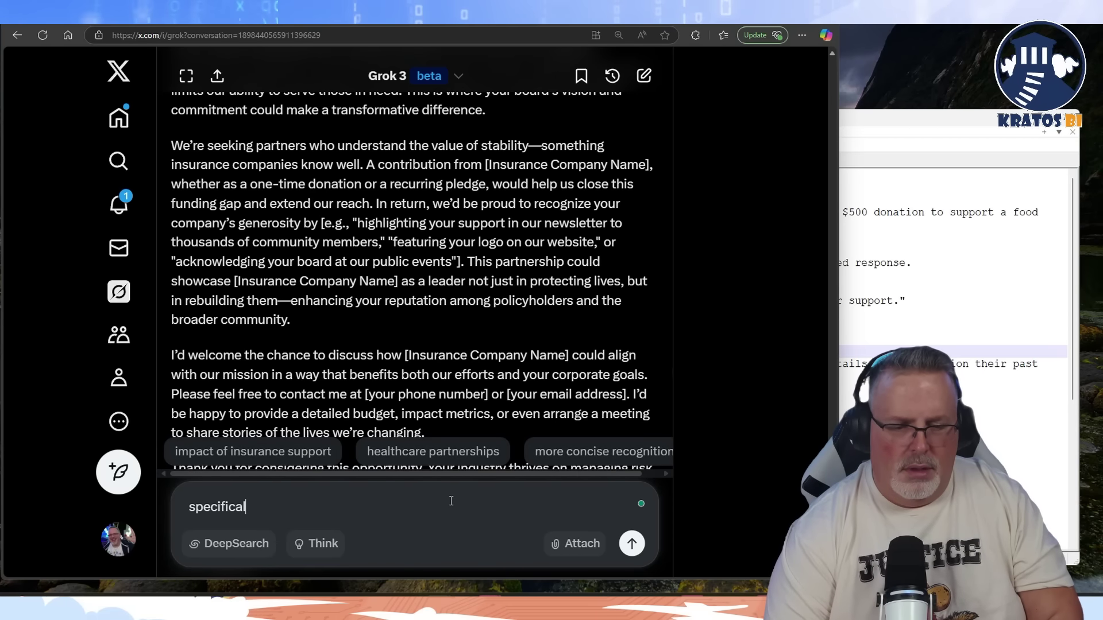
pyautogui.write('ly the')
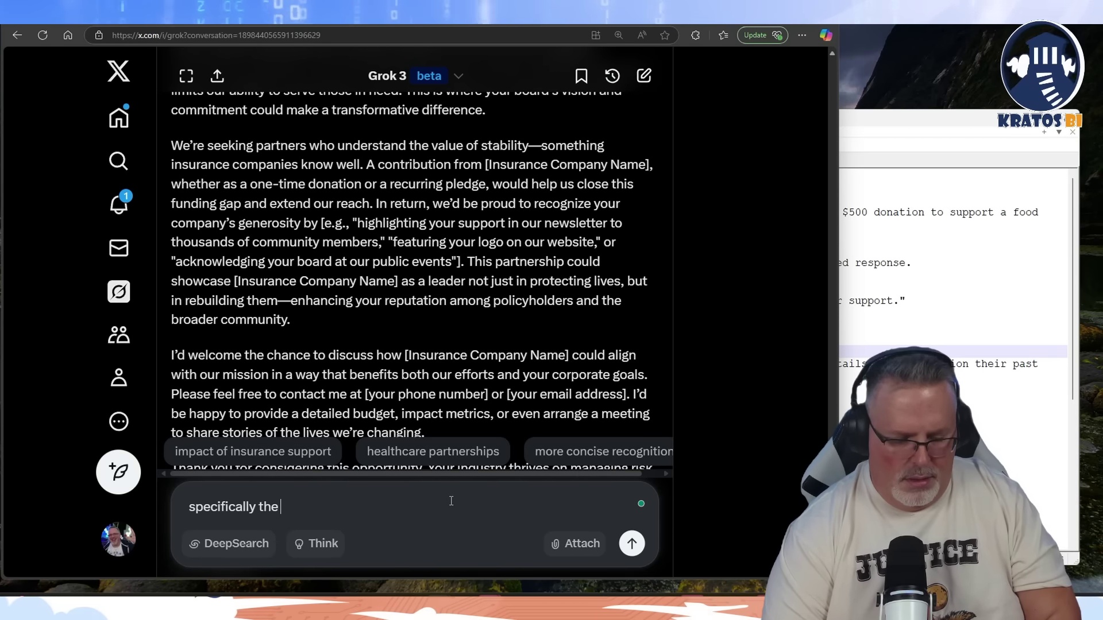
pyautogui.write(' northwes')
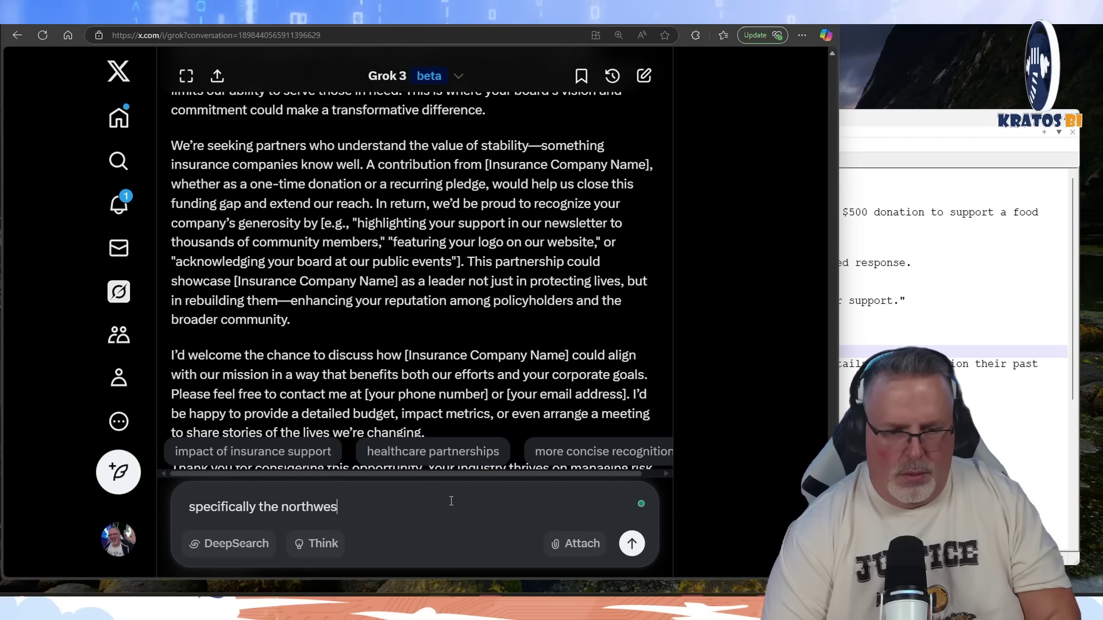
pyautogui.write('tern mu')
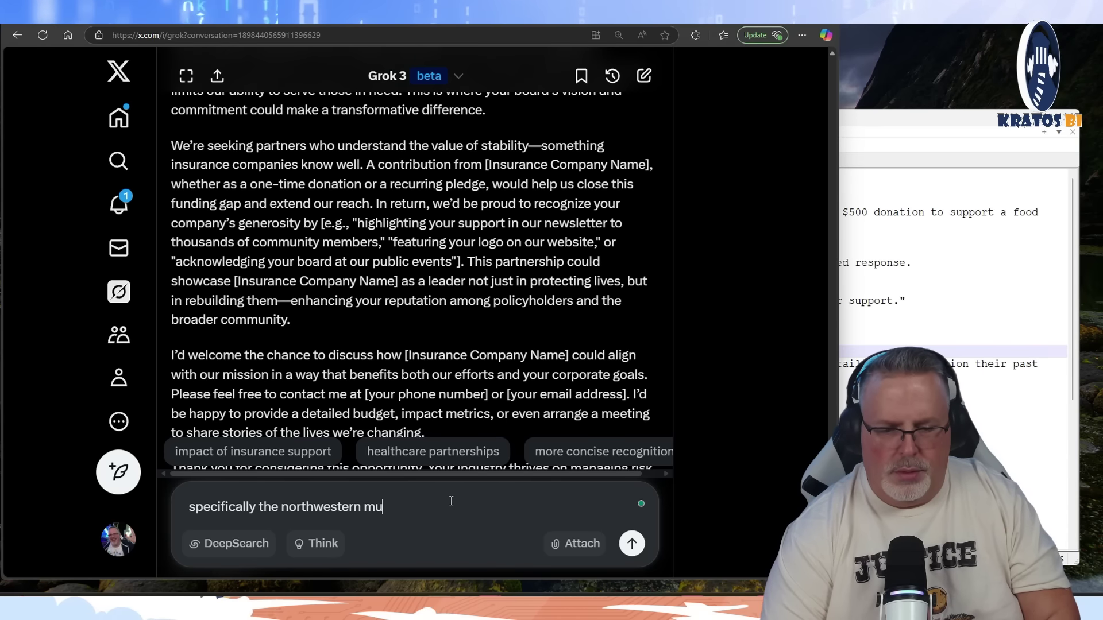
pyautogui.write('tual ch')
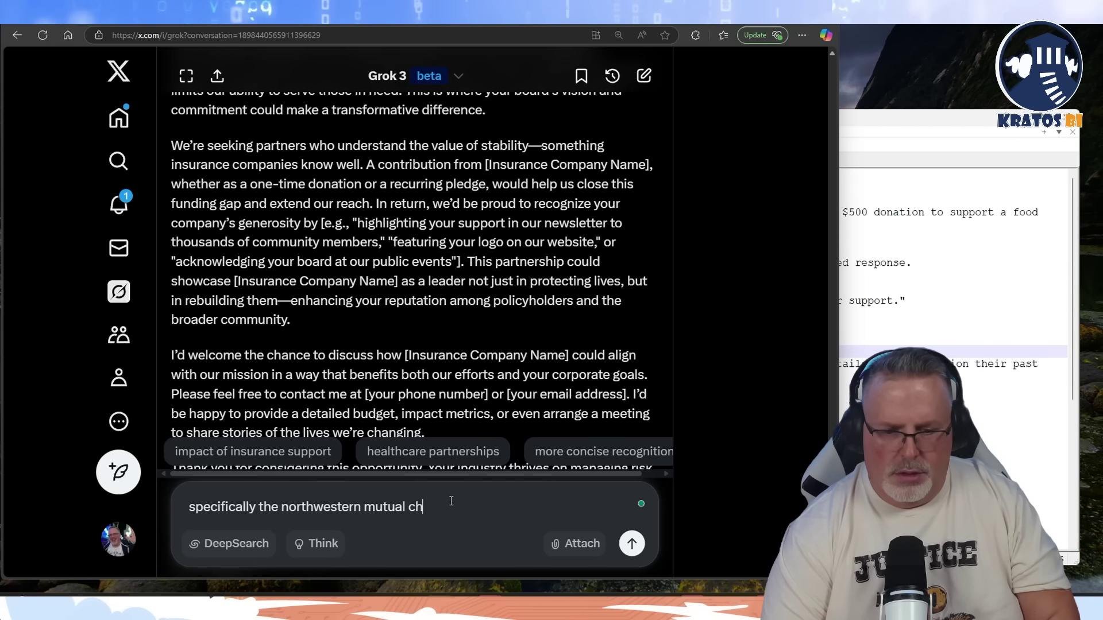
pyautogui.write('arity boa')
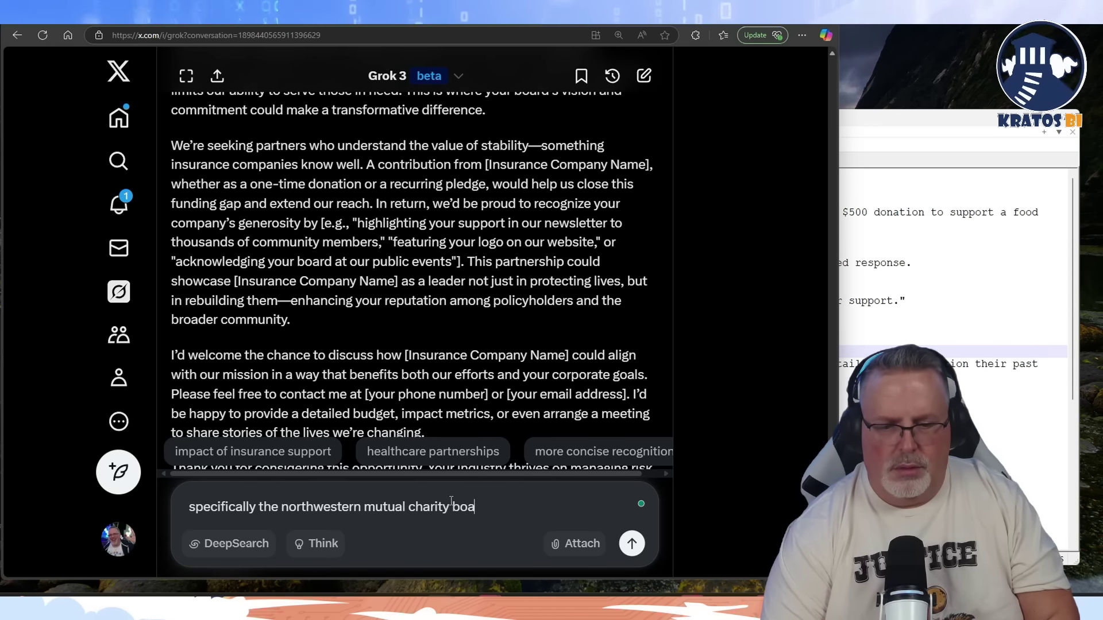
pyautogui.write('rd')
pyautogui.press('Return')
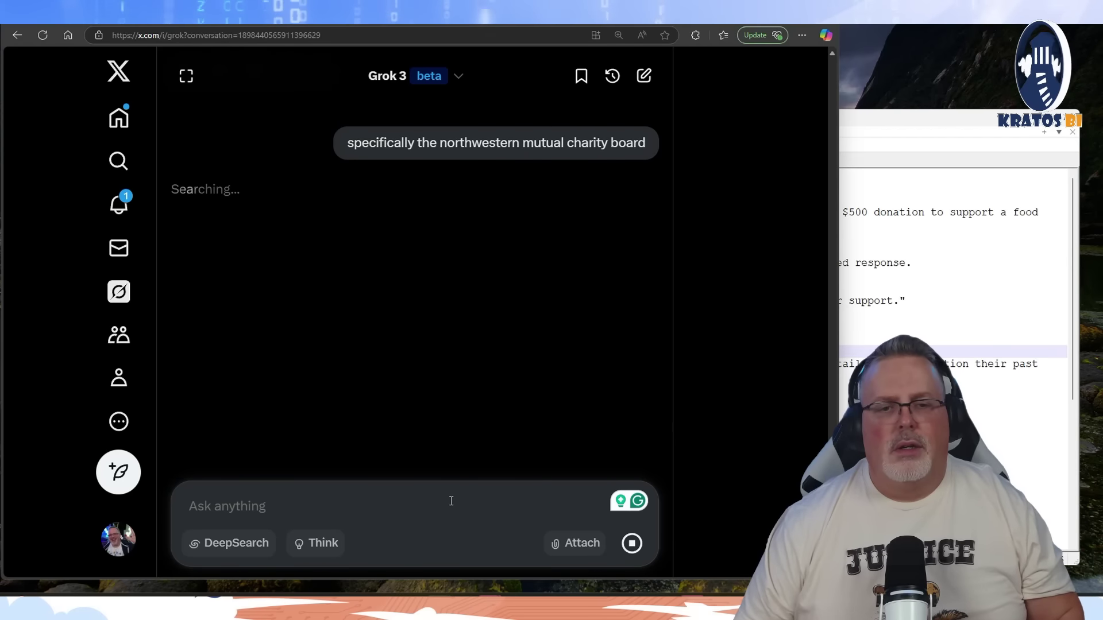